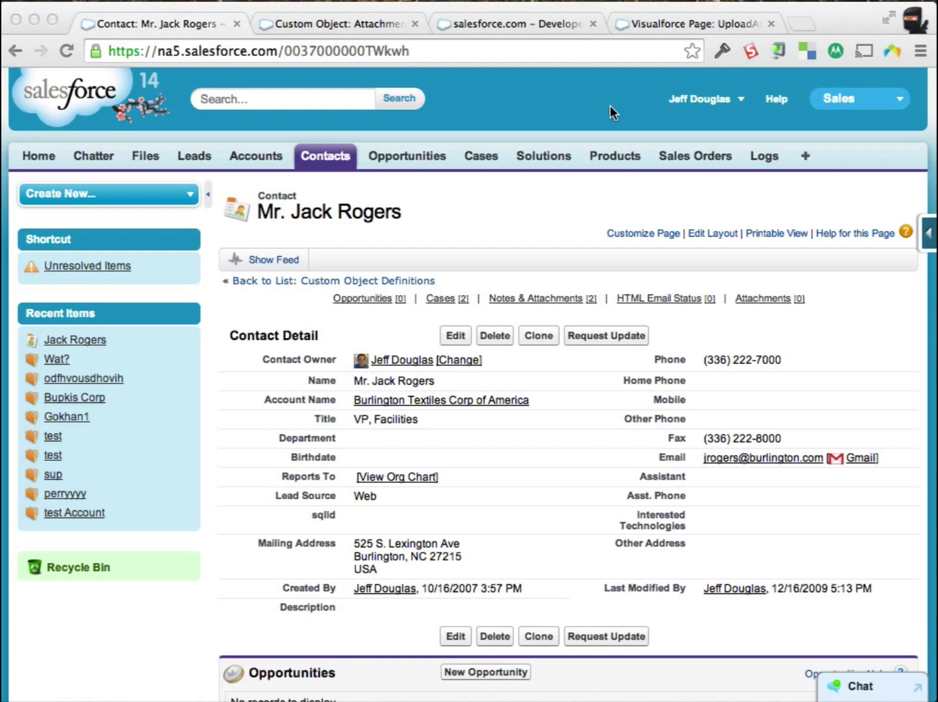
- Open the Attachment custom object definition and scroll through its custom fields
click(325, 22)
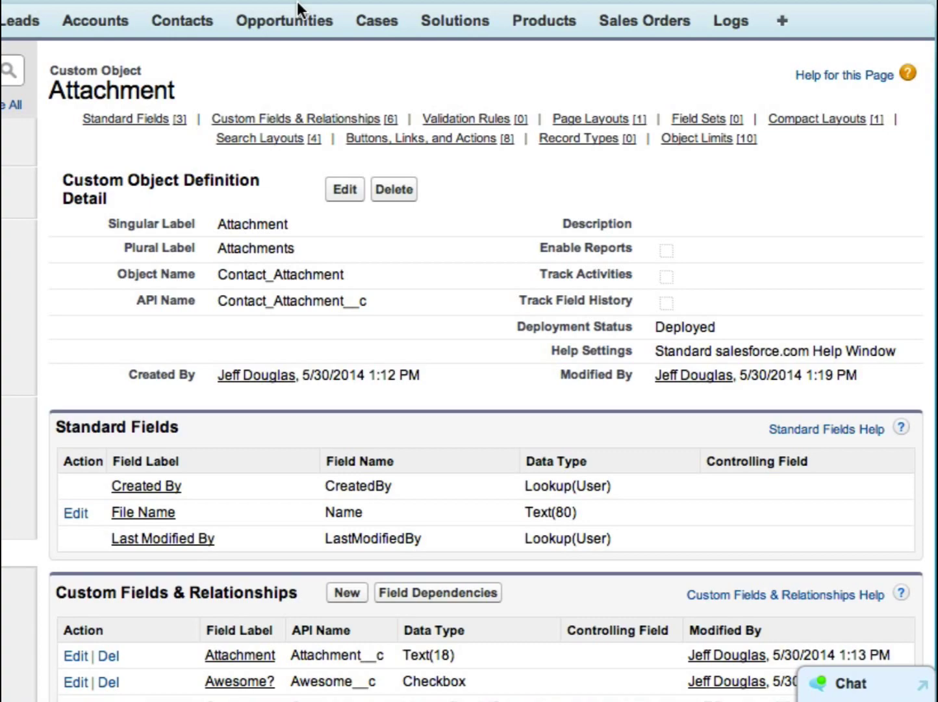
scroll(292, 71, down, 5)
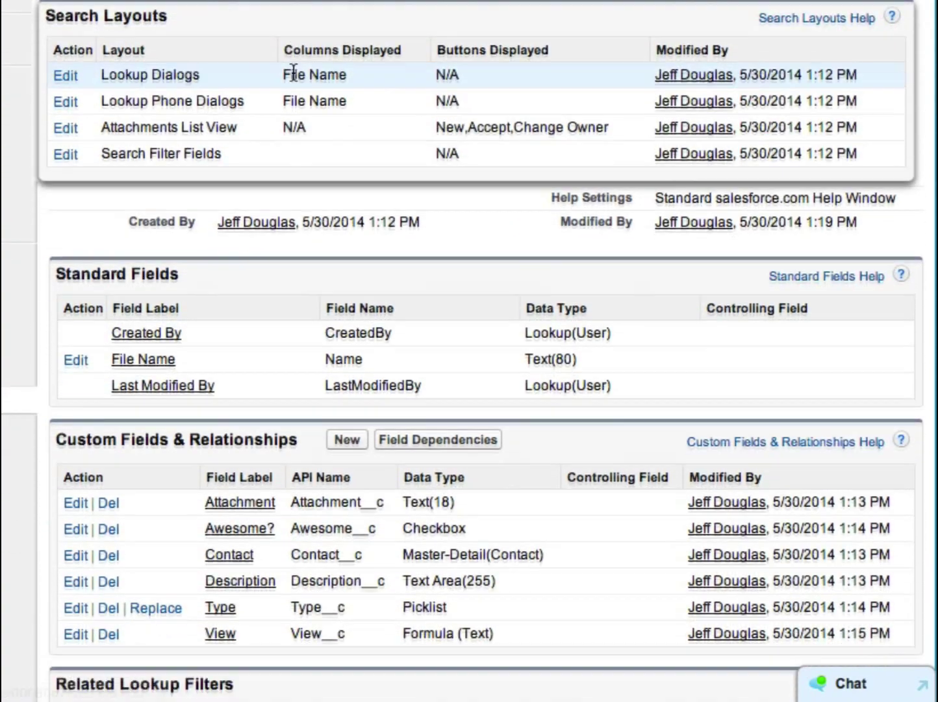
scroll(304, 230, down, 1)
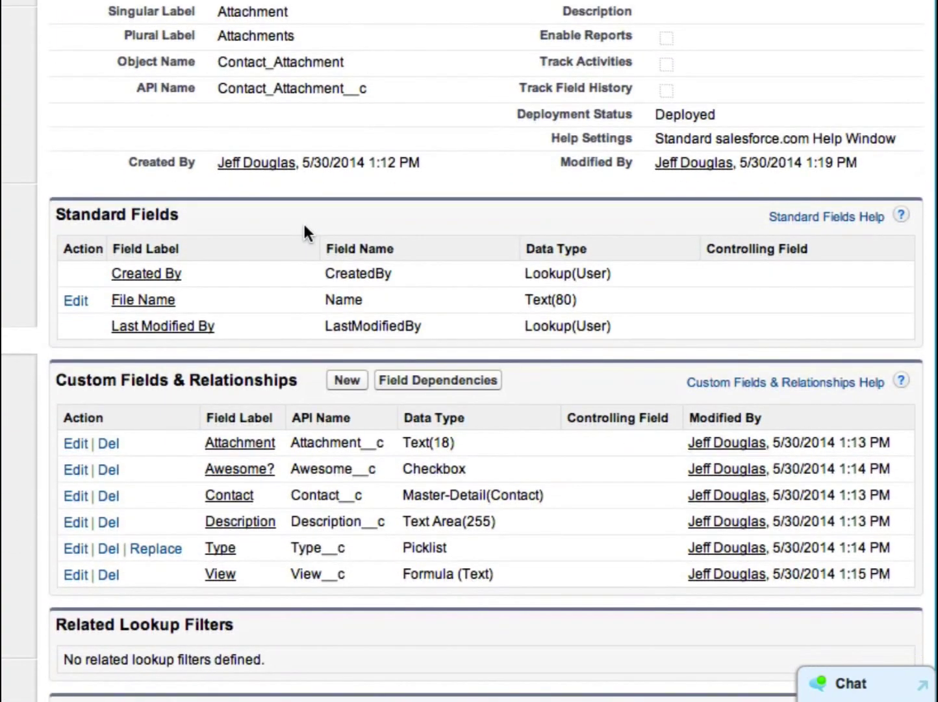
scroll(305, 229, down, 1)
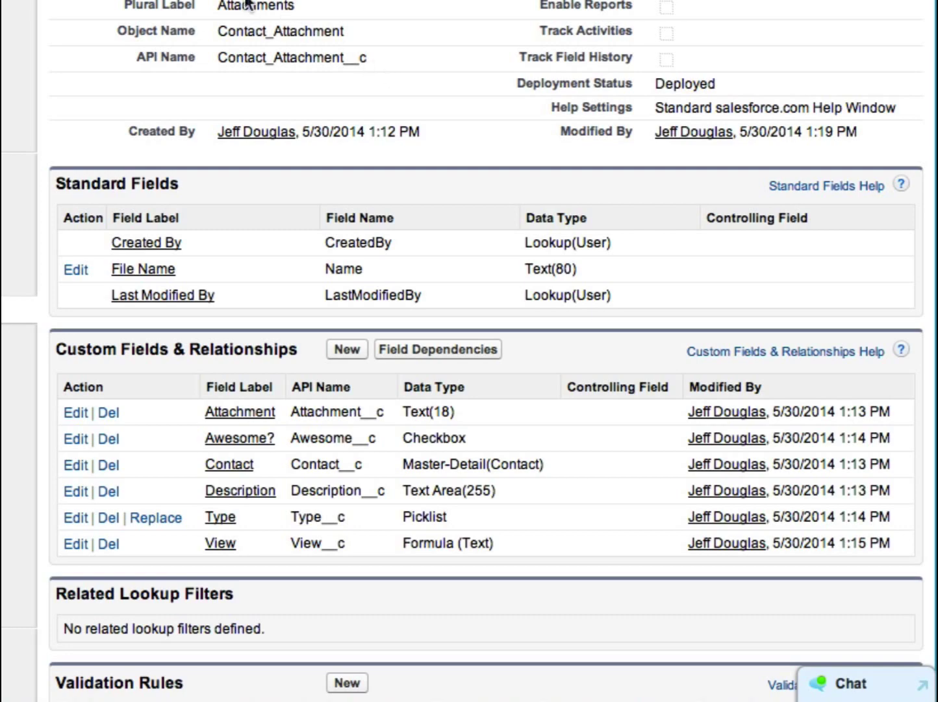
scroll(294, 179, down, 3)
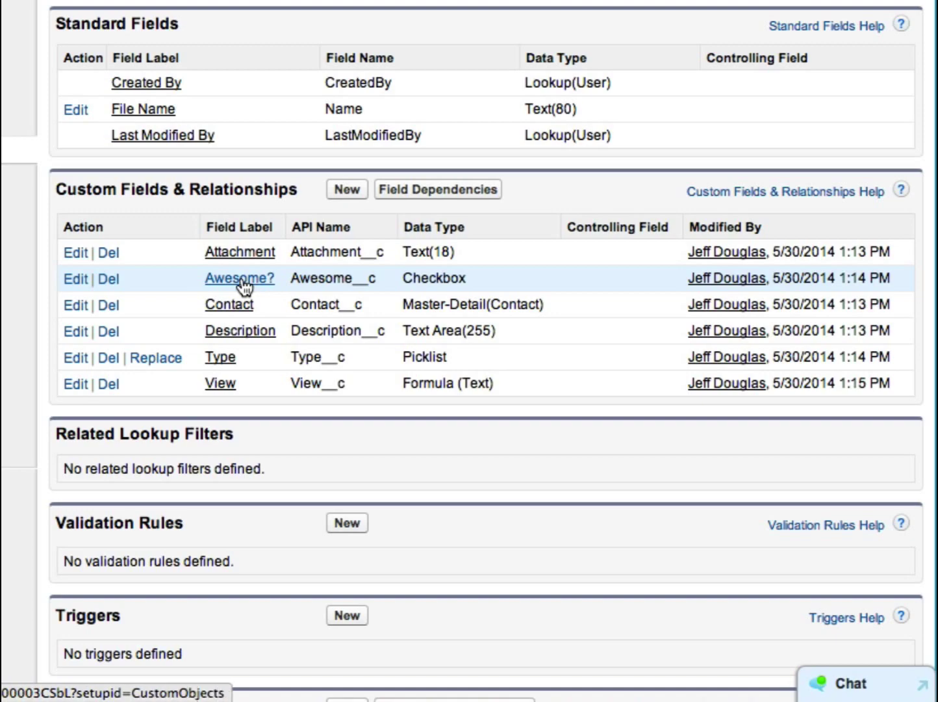
- Inspect the Type picklist and View formula field details, returning to the field list each time
click(220, 358)
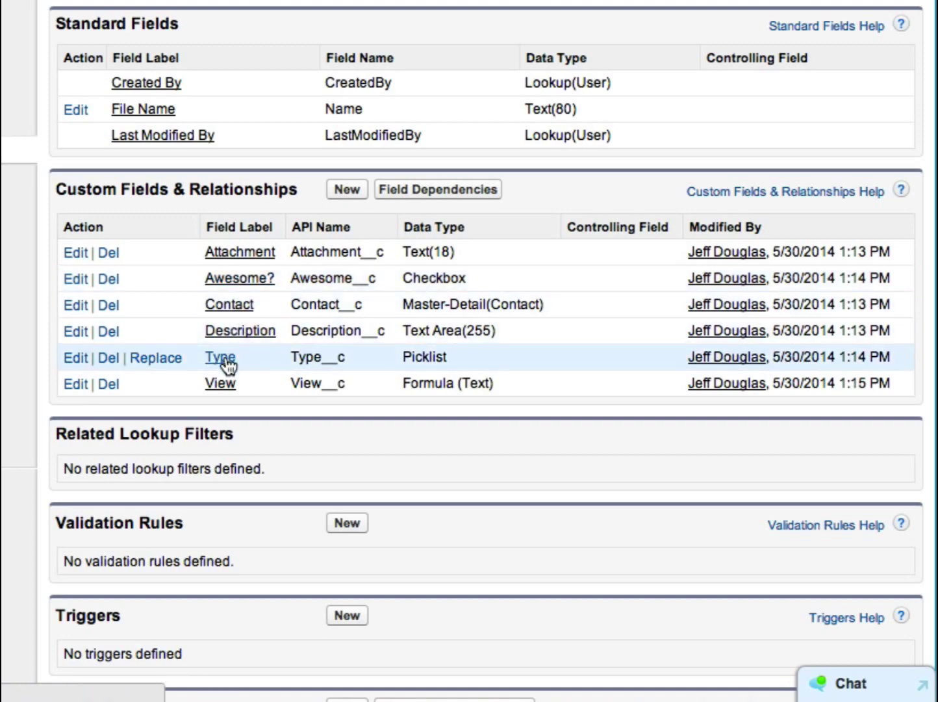
scroll(227, 364, down, 5)
scroll(228, 355, down, 1)
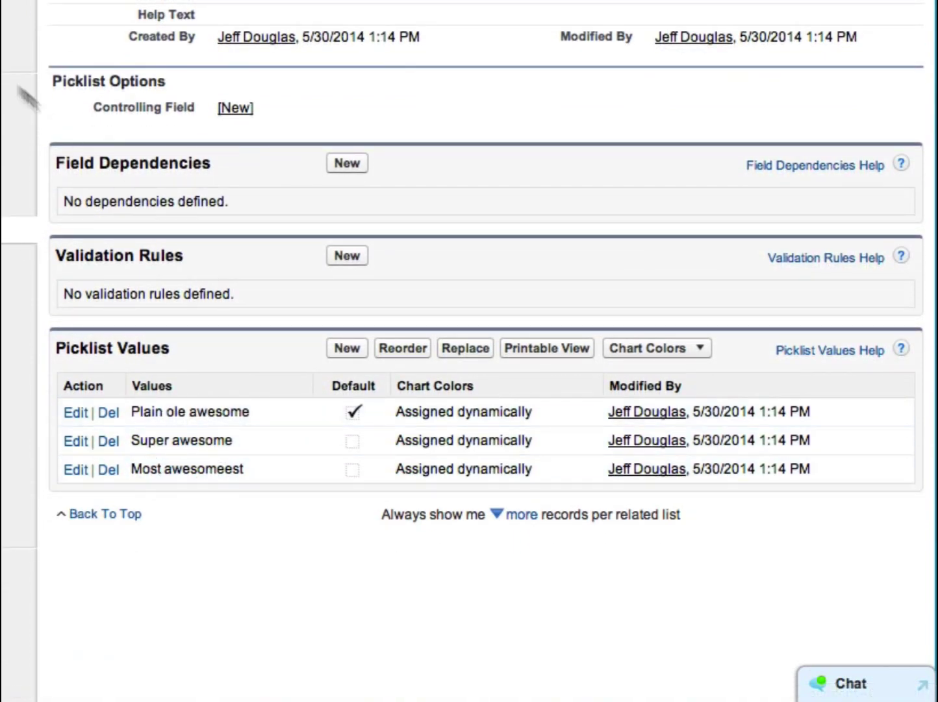
key(super+bracketleft)
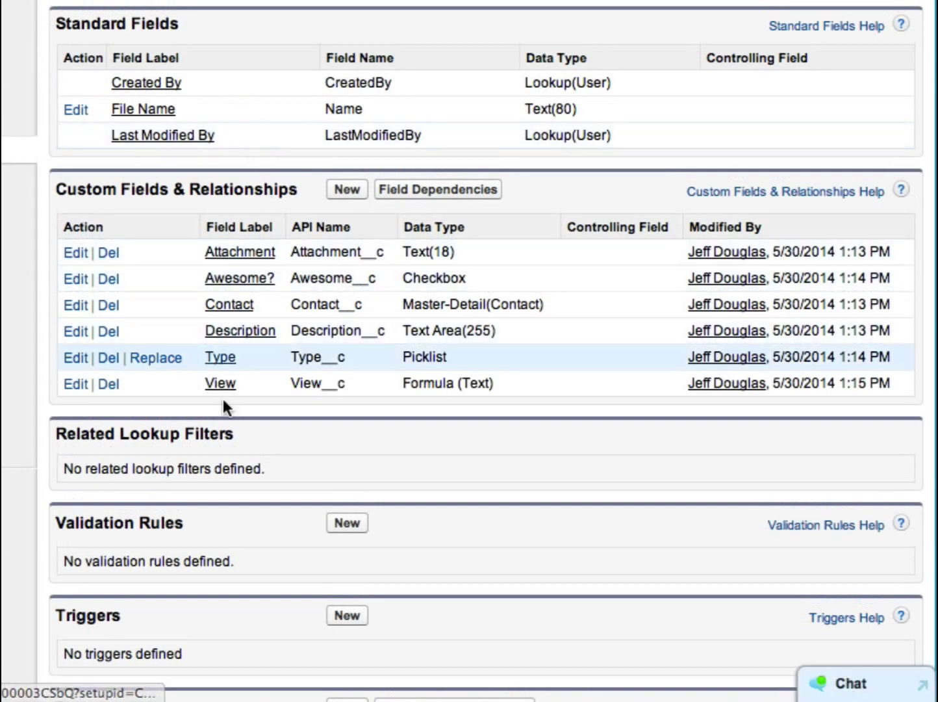
click(220, 384)
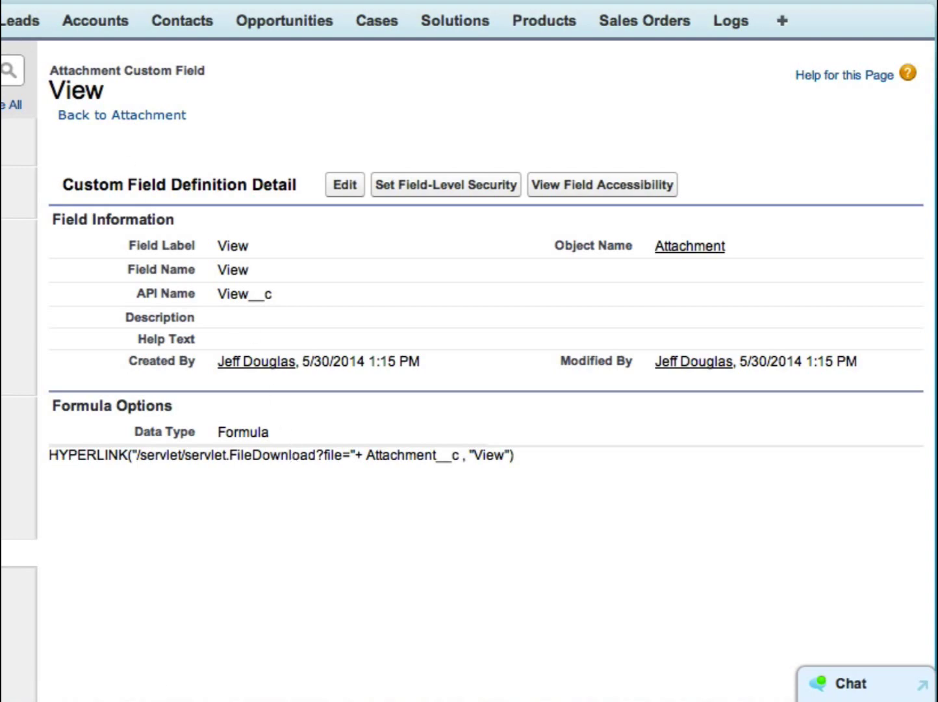
key(super+bracketleft)
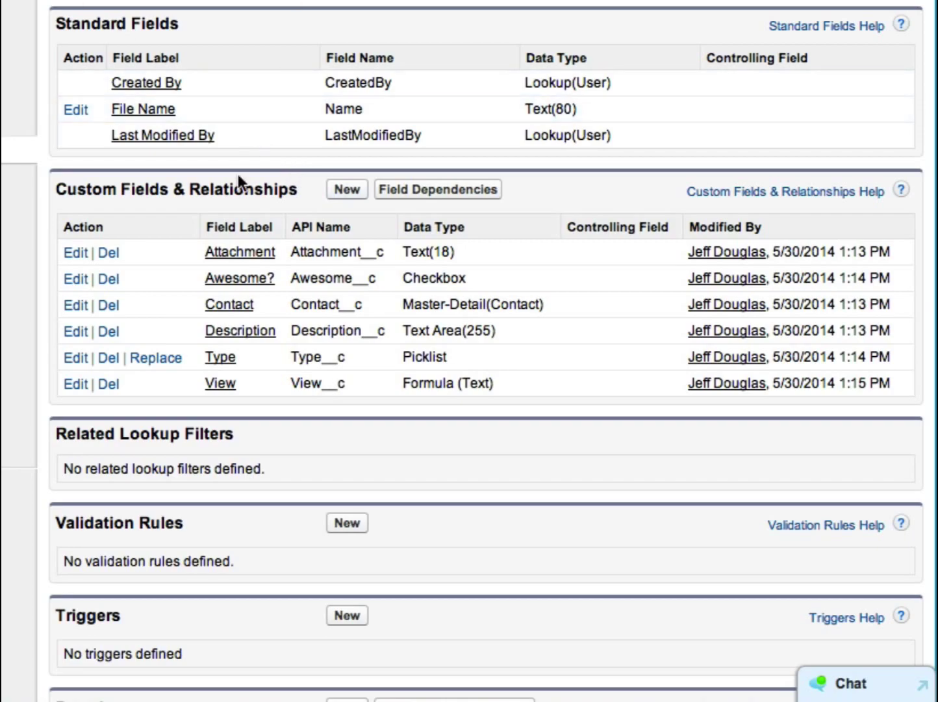
scroll(238, 174, up, 10)
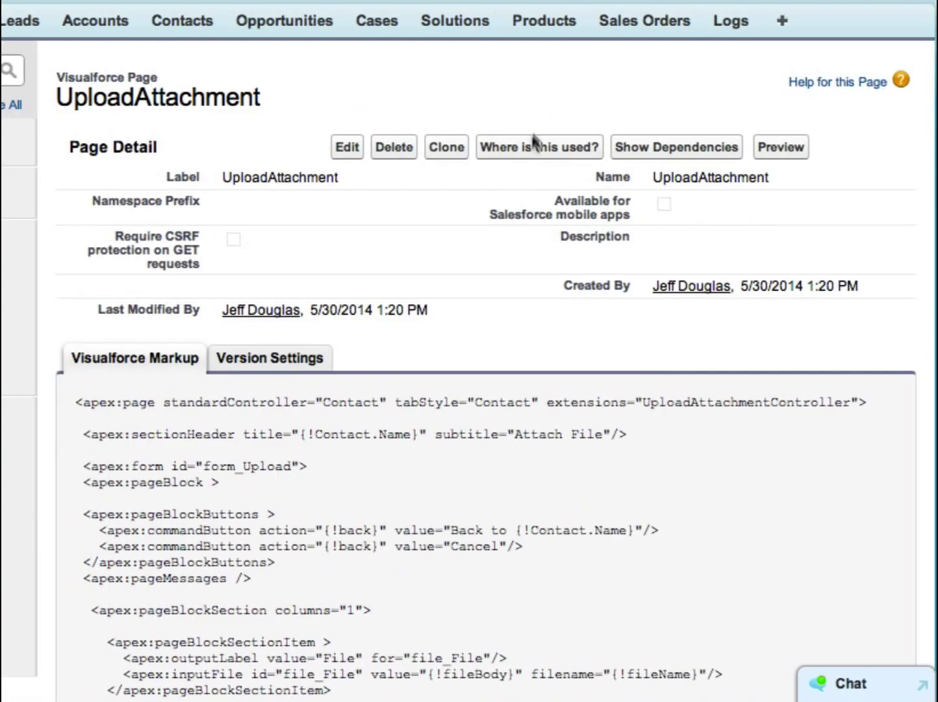
- Scan the UploadAttachment markup and the contact's empty Attachments list, then return to Contact_Attachment__c
scroll(513, 203, down, 5)
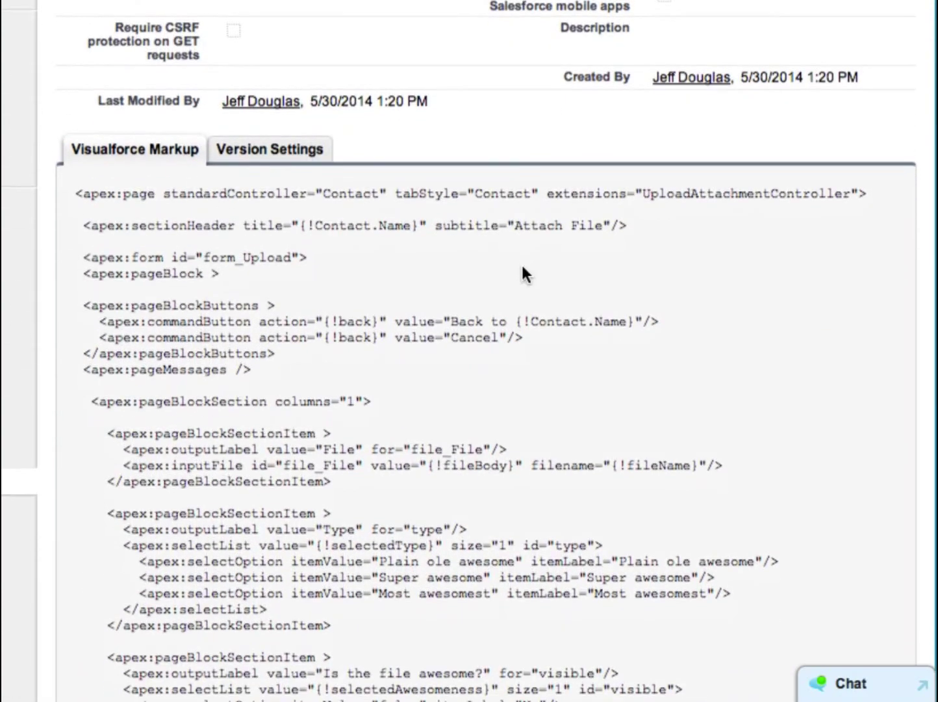
scroll(521, 262, up, 5)
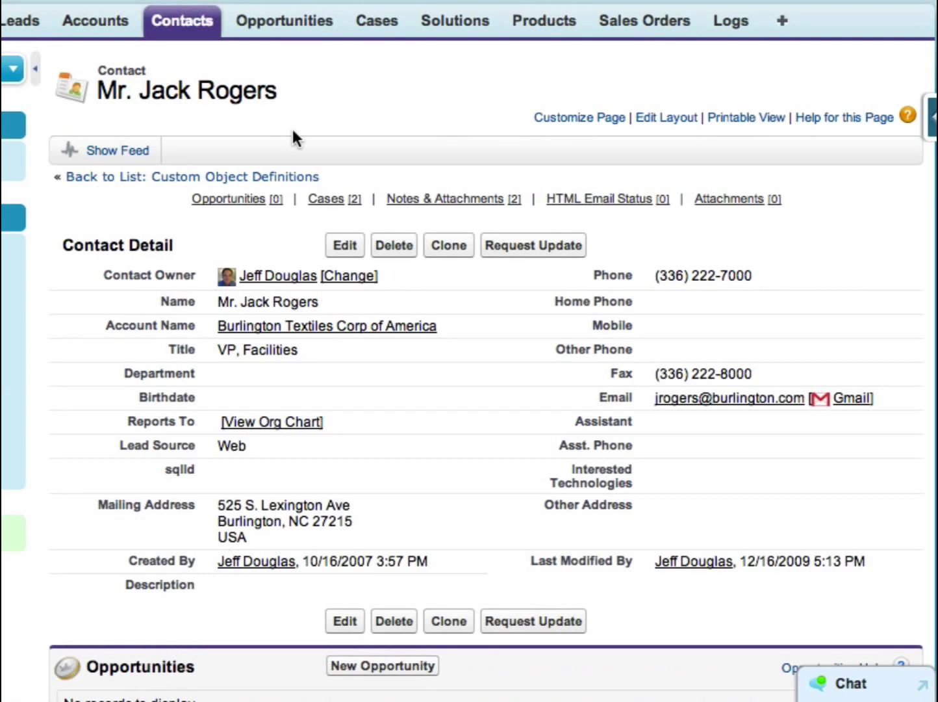
scroll(293, 136, down, 4)
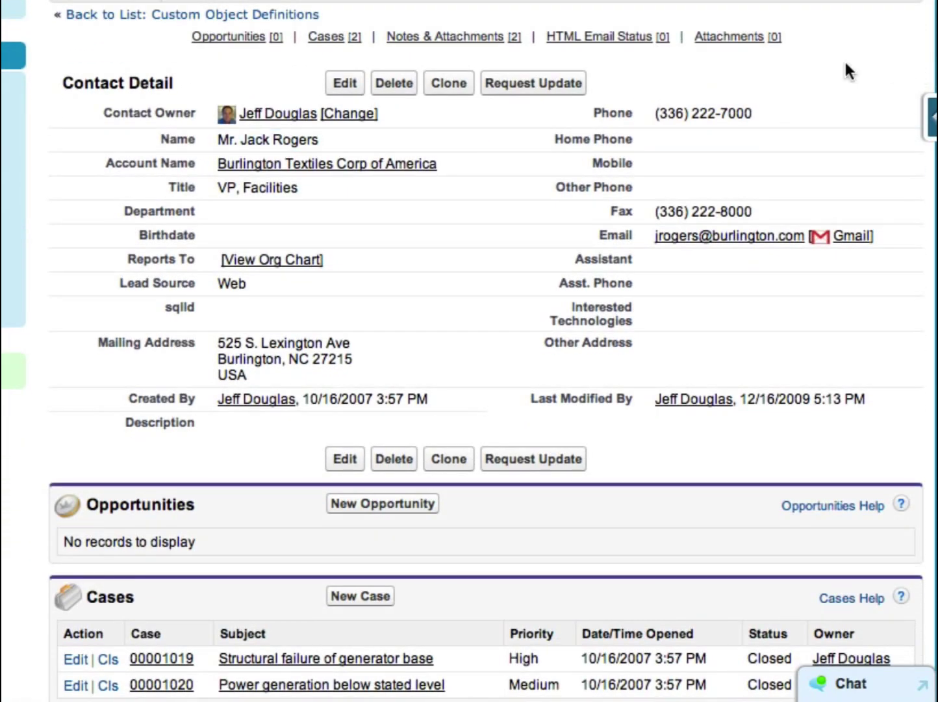
scroll(844, 62, down, 7)
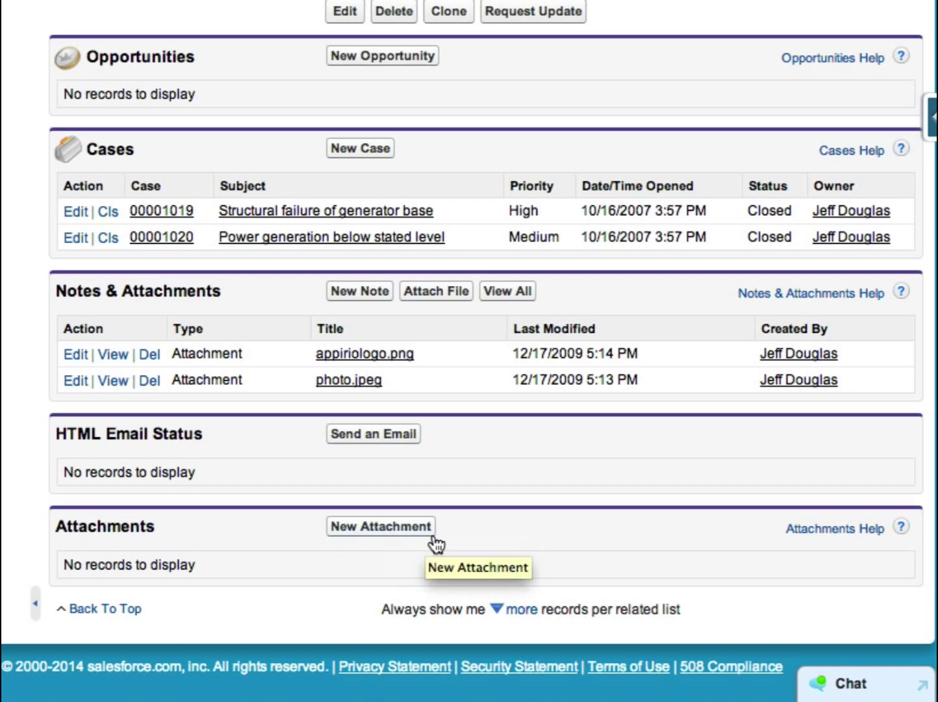
key(super+bracketleft)
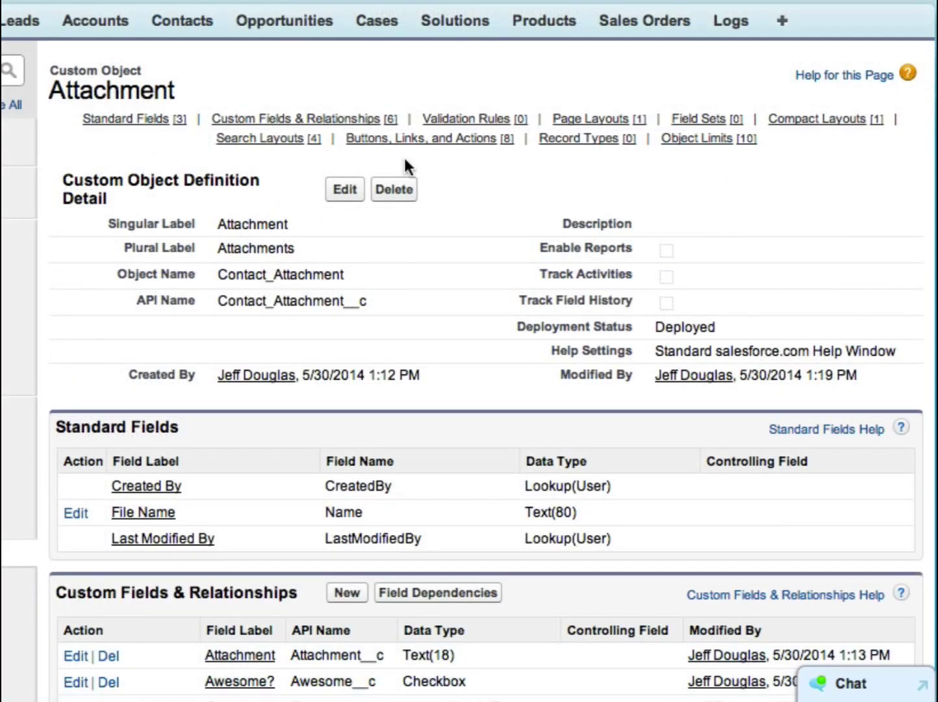
- Start a new List Button labelled 'Add Attachment' (name Add_Attachment) that opens without sidebar
click(412, 137)
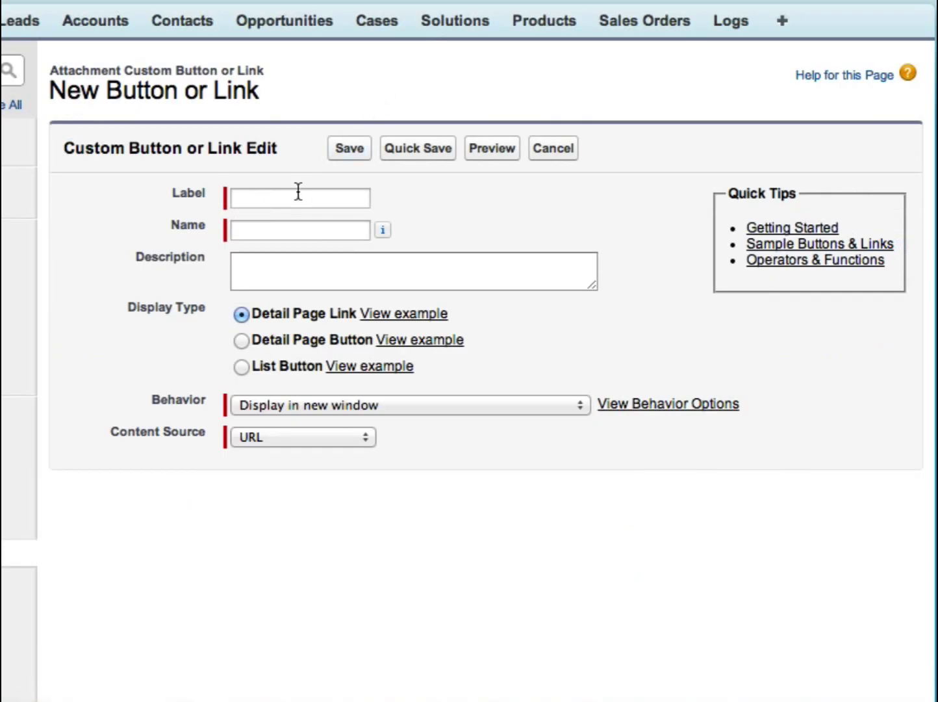
click(298, 195)
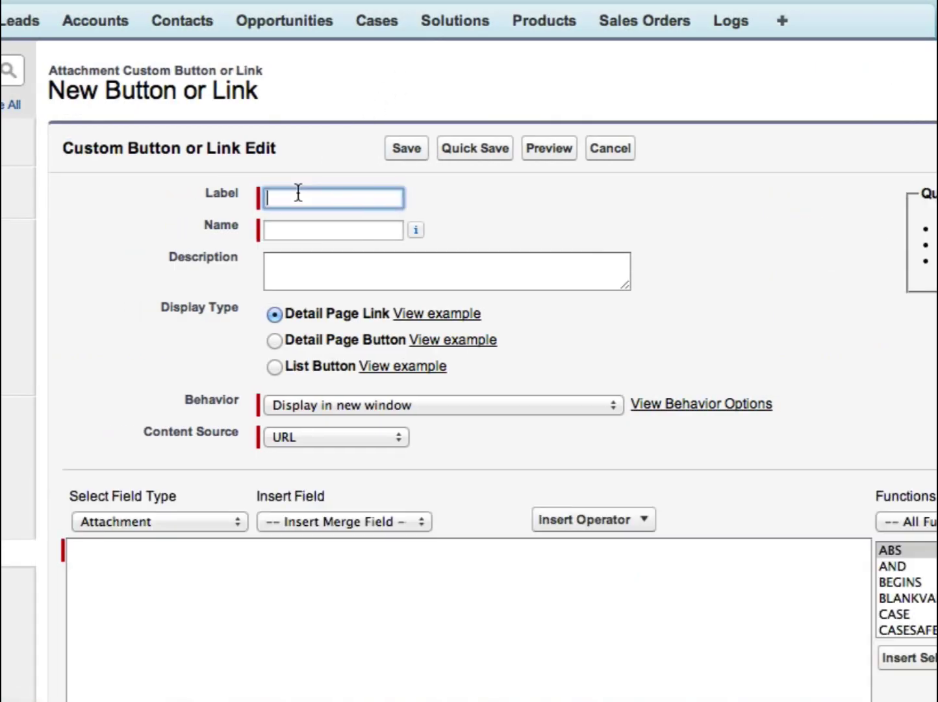
text(Ad)
key(Down)
key(Tab)
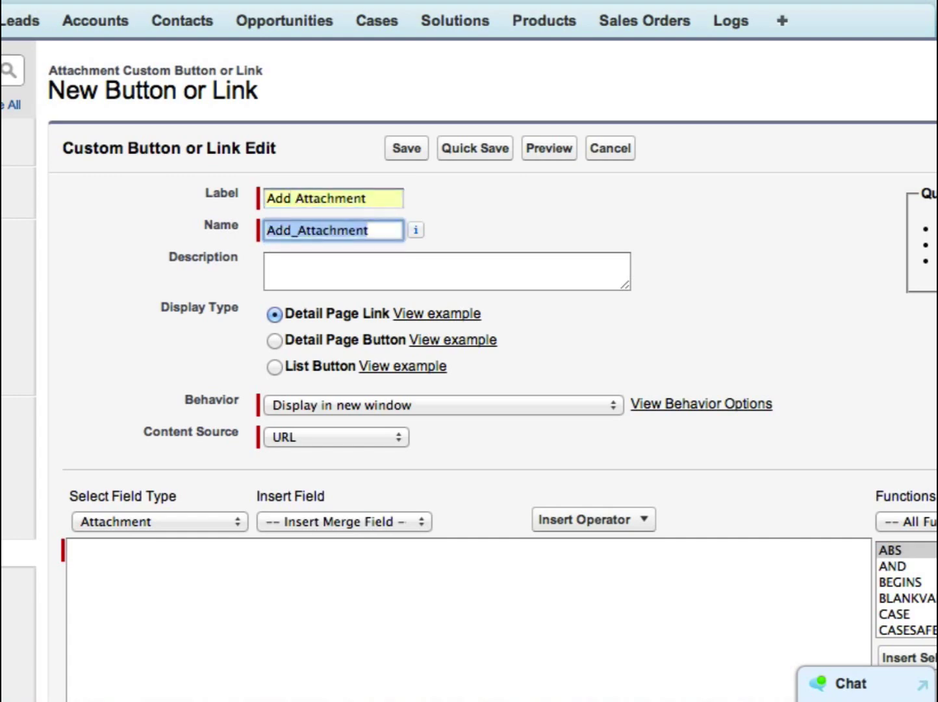
click(275, 368)
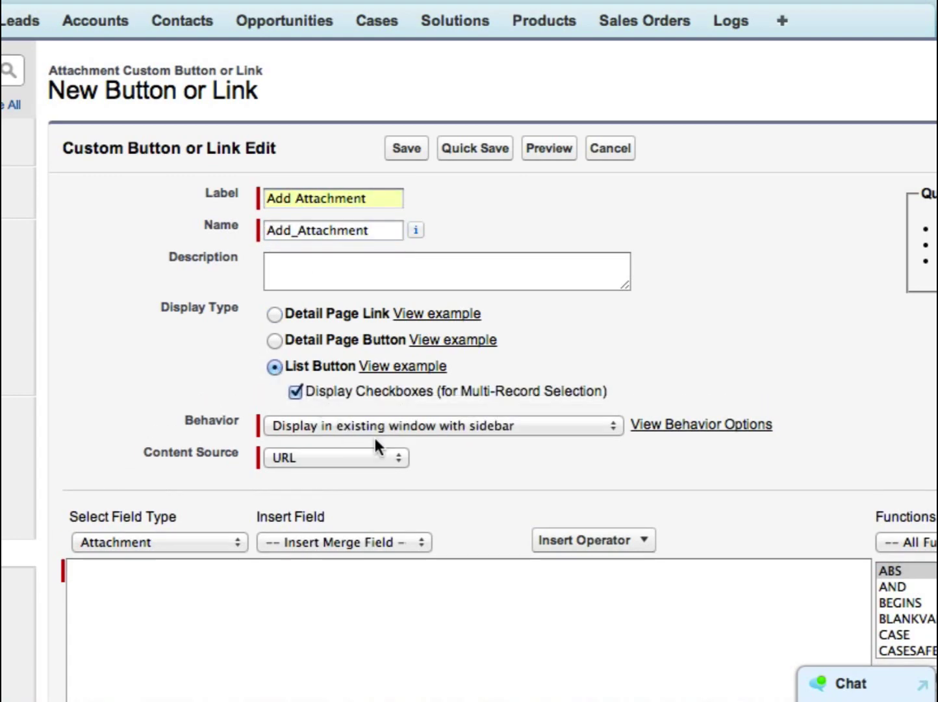
click(393, 425)
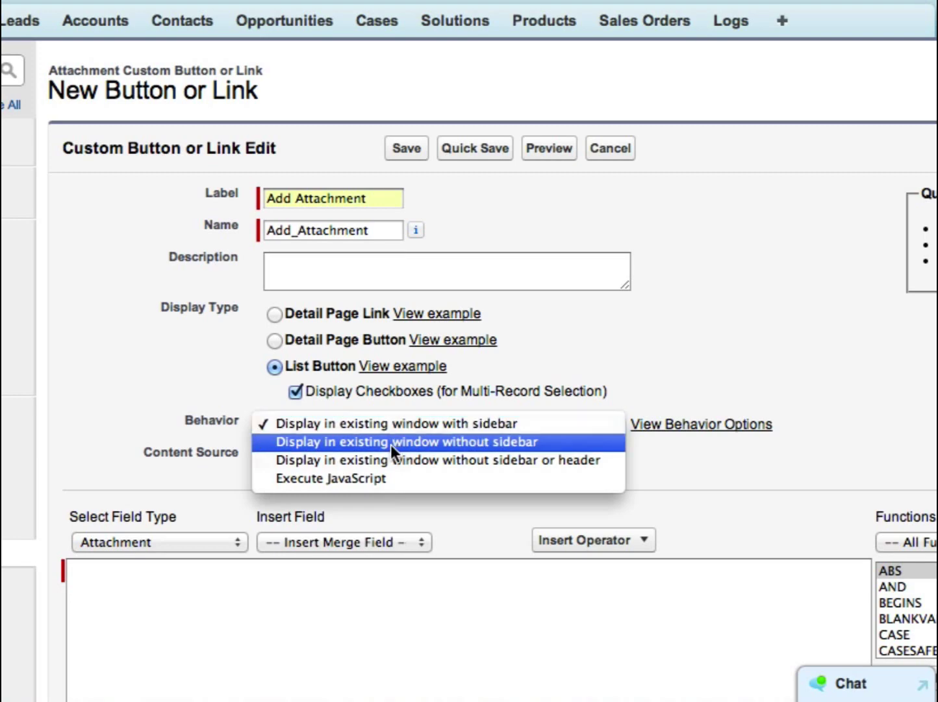
click(391, 442)
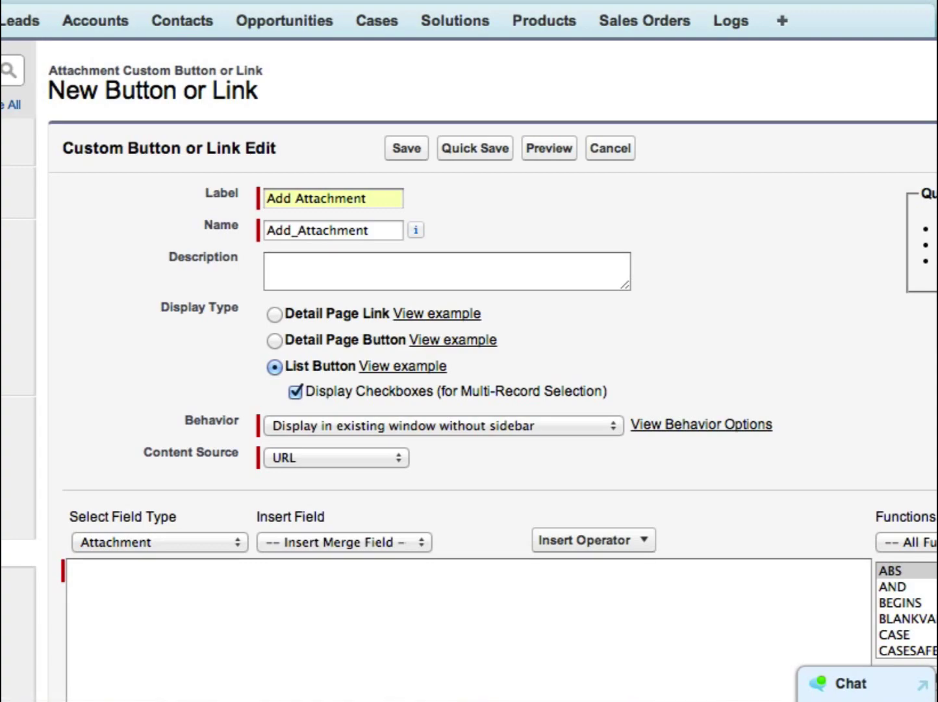
- Paste the URLFOR formula targeting UploadAttachment, set it to open without sidebar or header, and save
click(444, 590)
text({!URLFOR("/apex/UploadAttachment?id="+ Contact.Id )})
scroll(444, 588, down, 5)
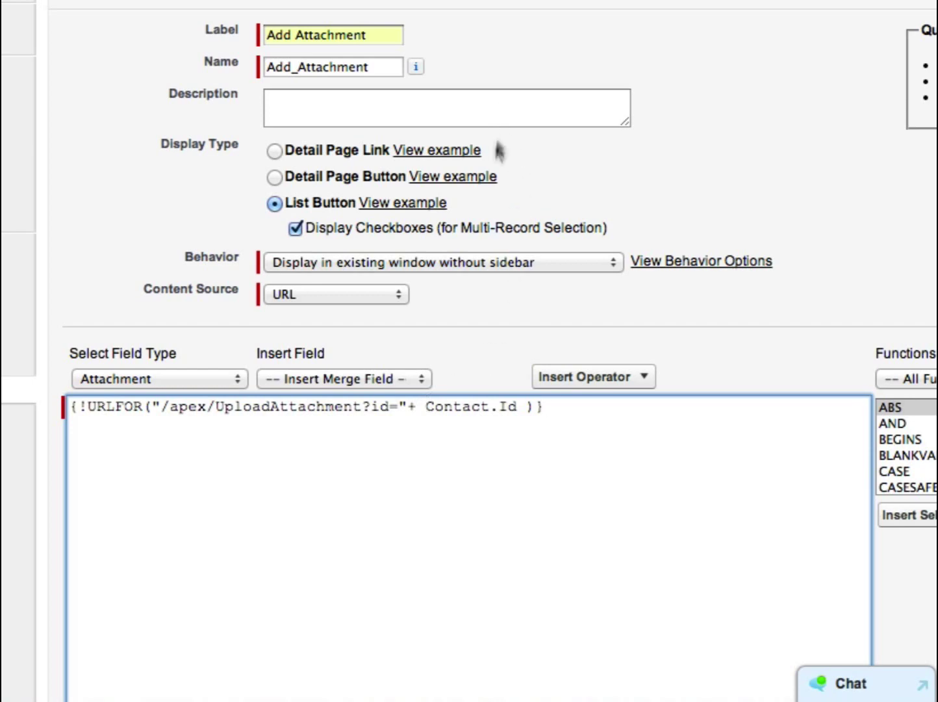
click(469, 262)
click(466, 279)
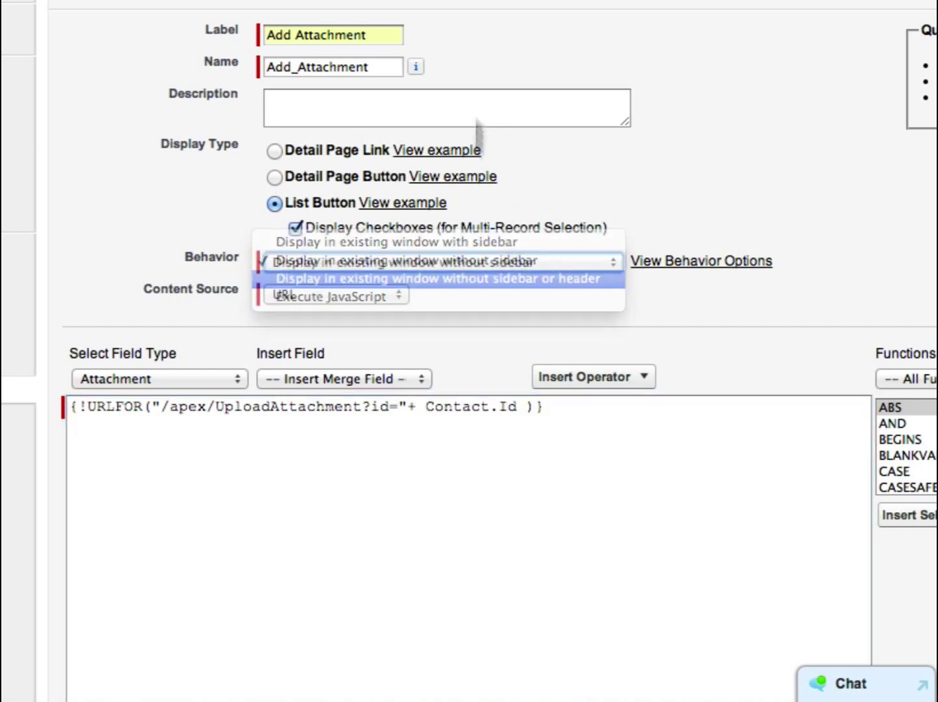
click(430, 4)
click(524, 98)
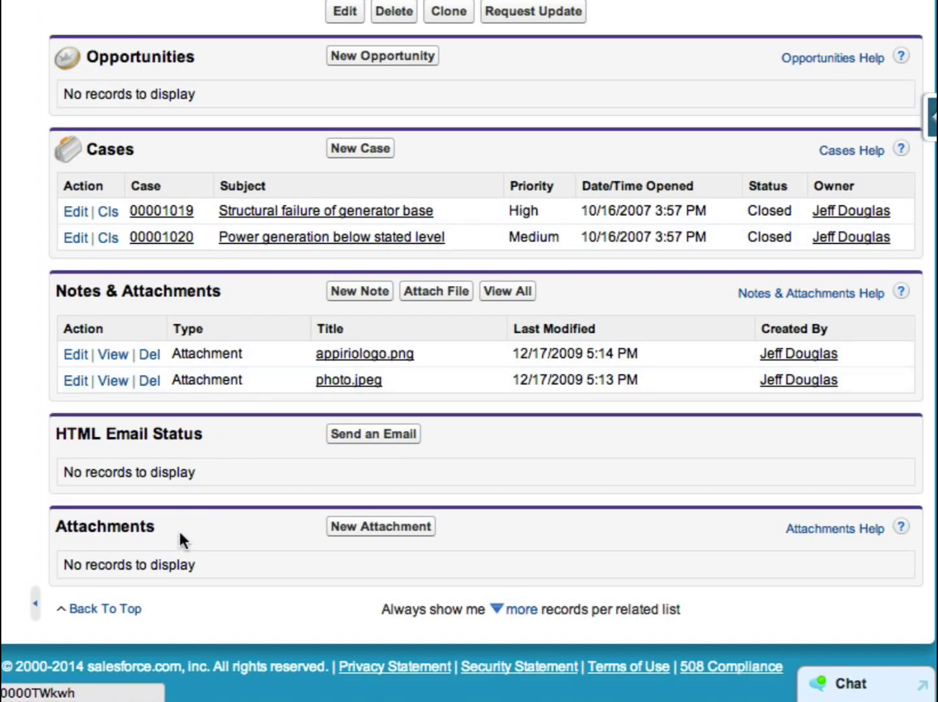
- Open the Contact page layout editor and remove the Notes & Attachments related list
scroll(221, 566, up, 10)
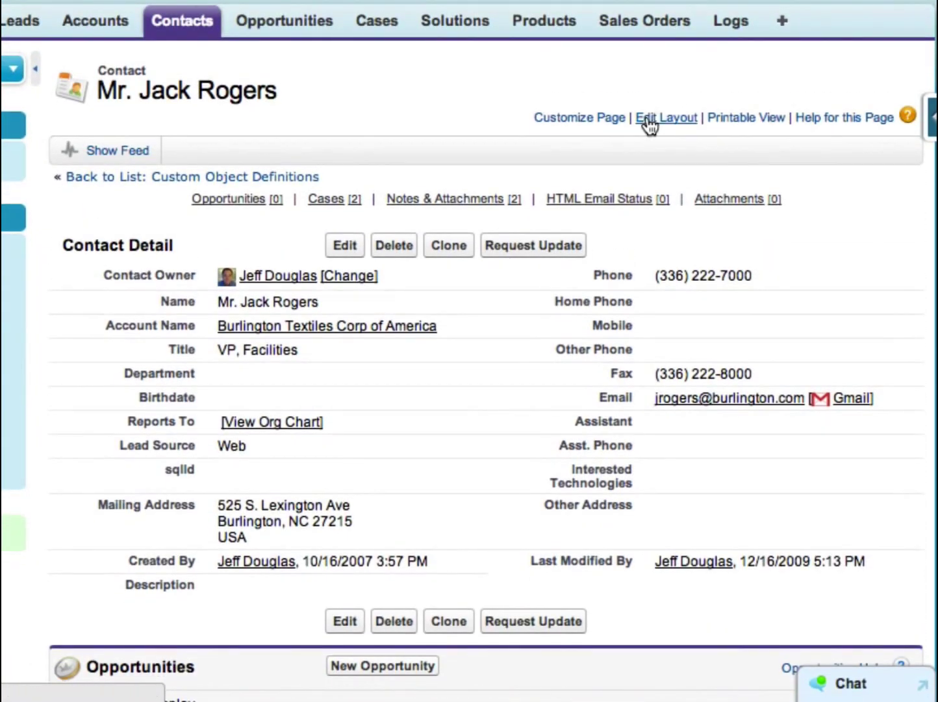
click(650, 122)
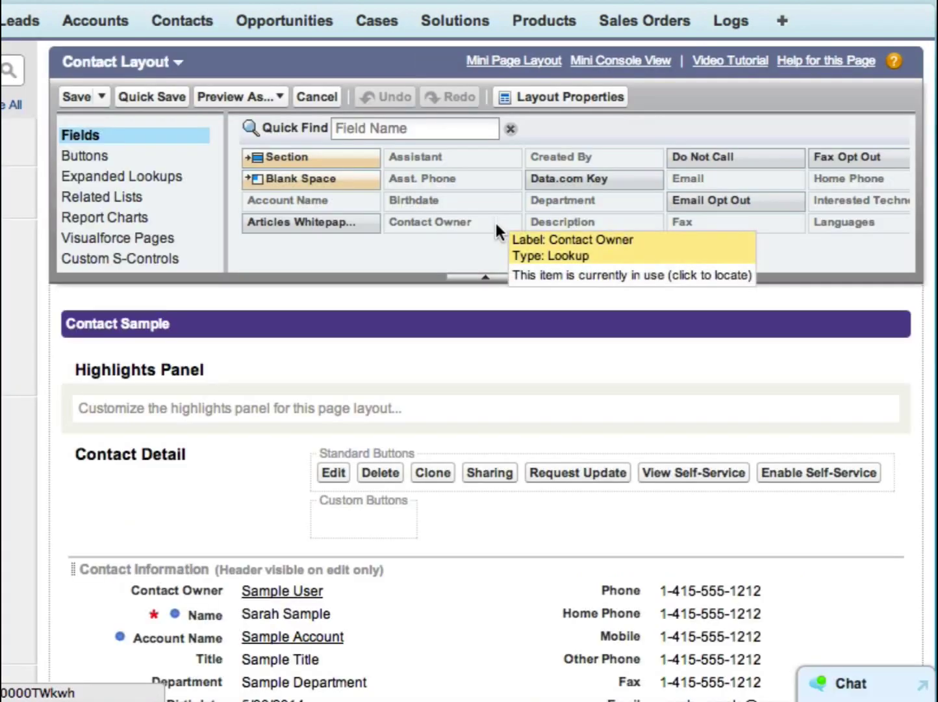
scroll(496, 227, down, 15)
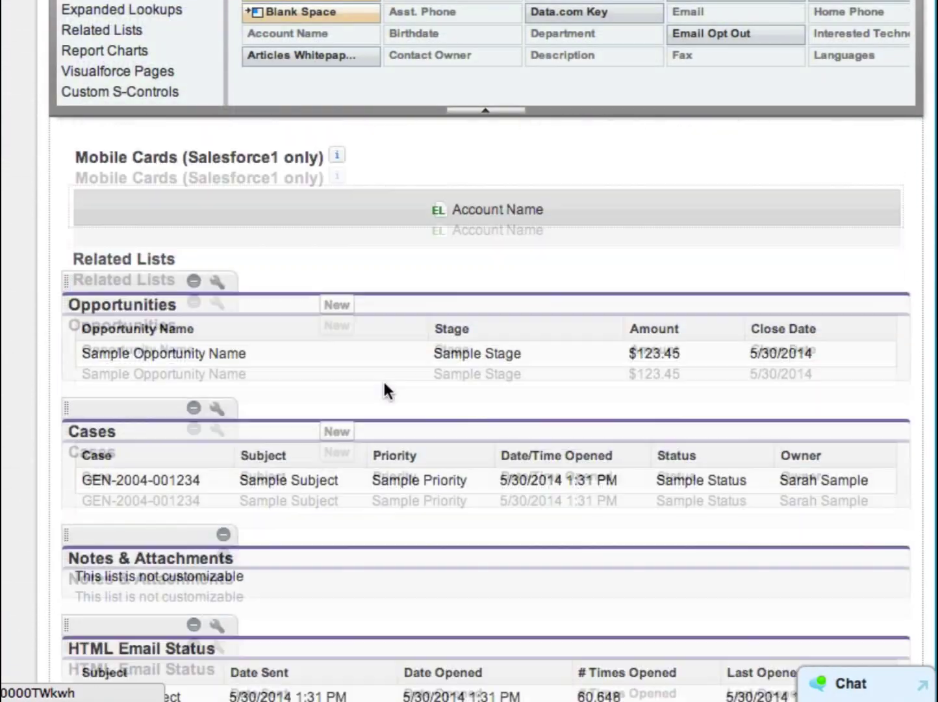
scroll(385, 390, down, 3)
click(225, 381)
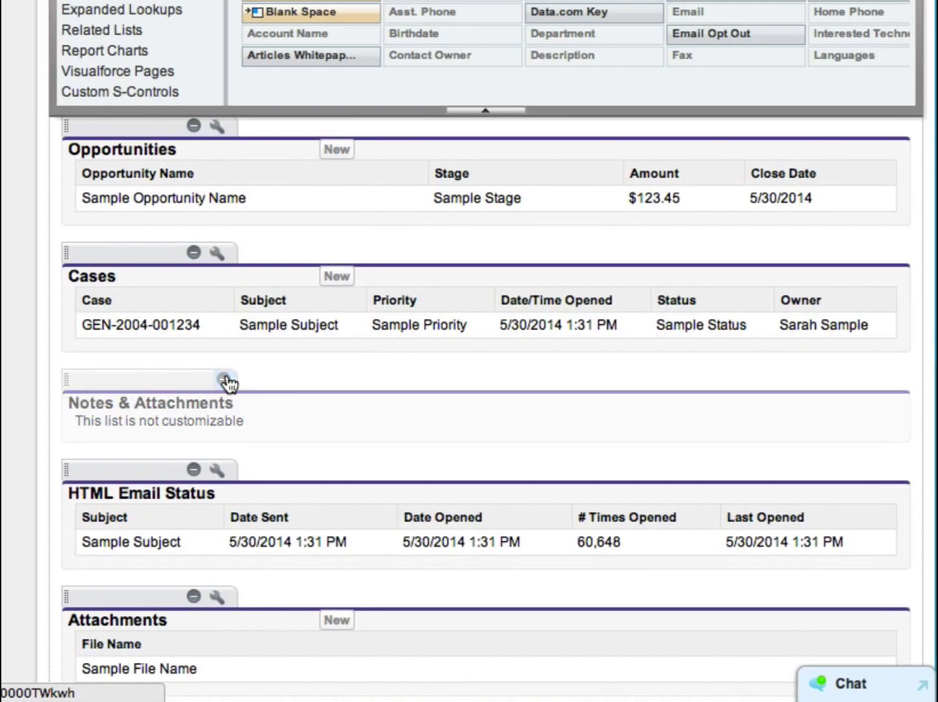
- Add Awesome?, Type, View and Description columns to the Attachments list, with Description above View
scroll(376, 397, down, 1)
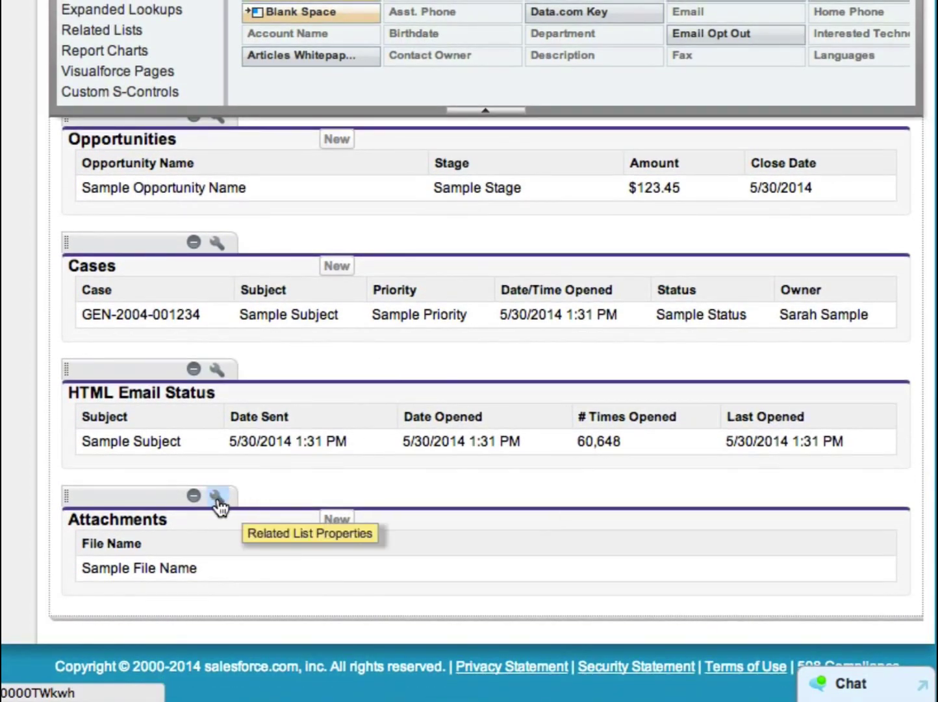
click(217, 497)
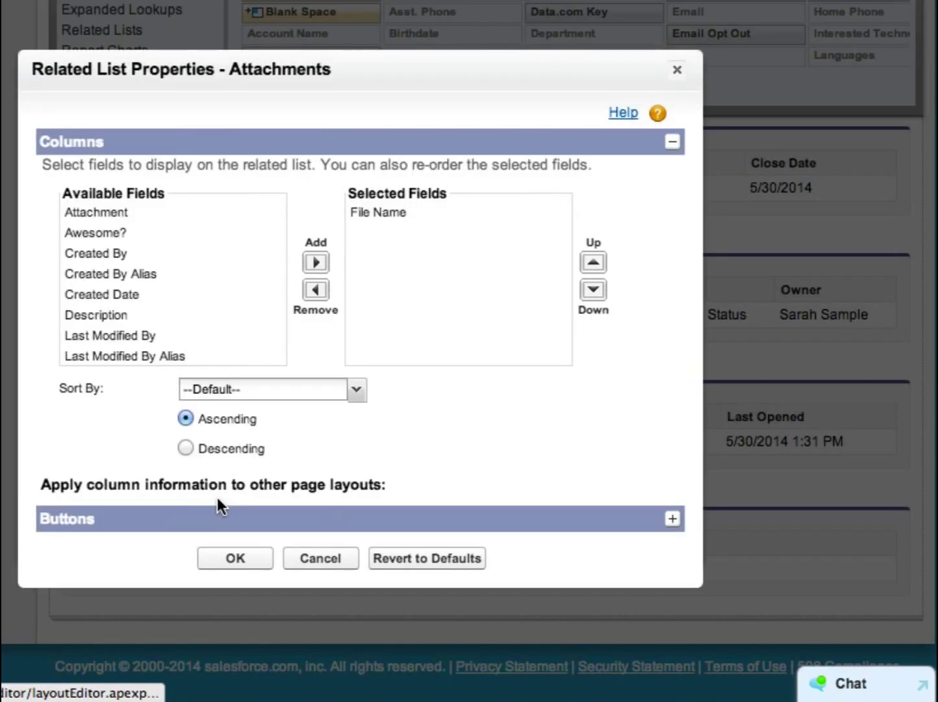
click(119, 234)
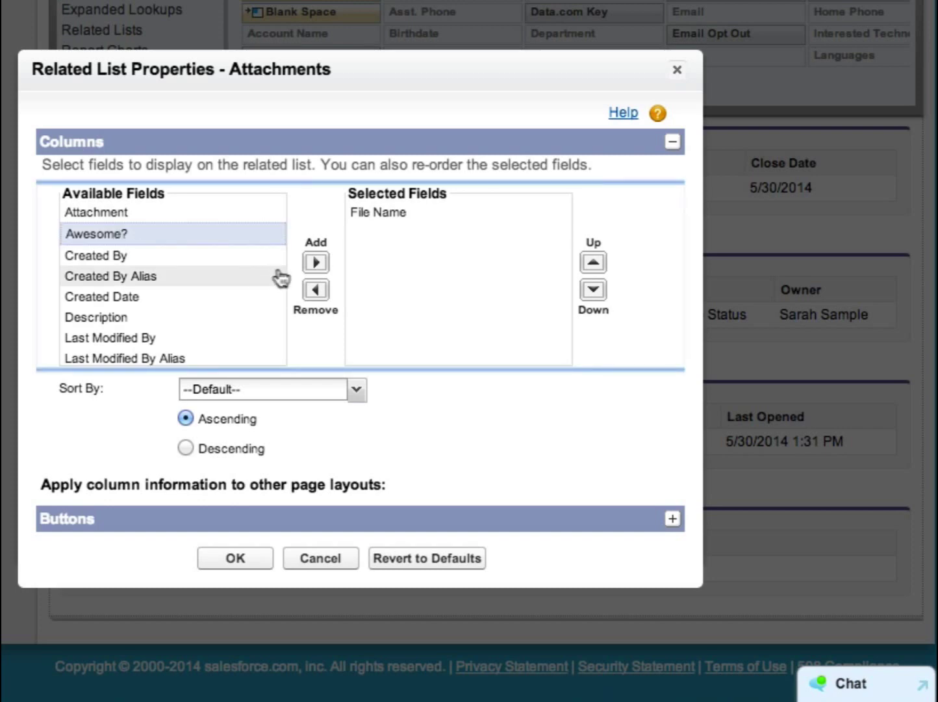
click(315, 262)
scroll(148, 271, down, 1)
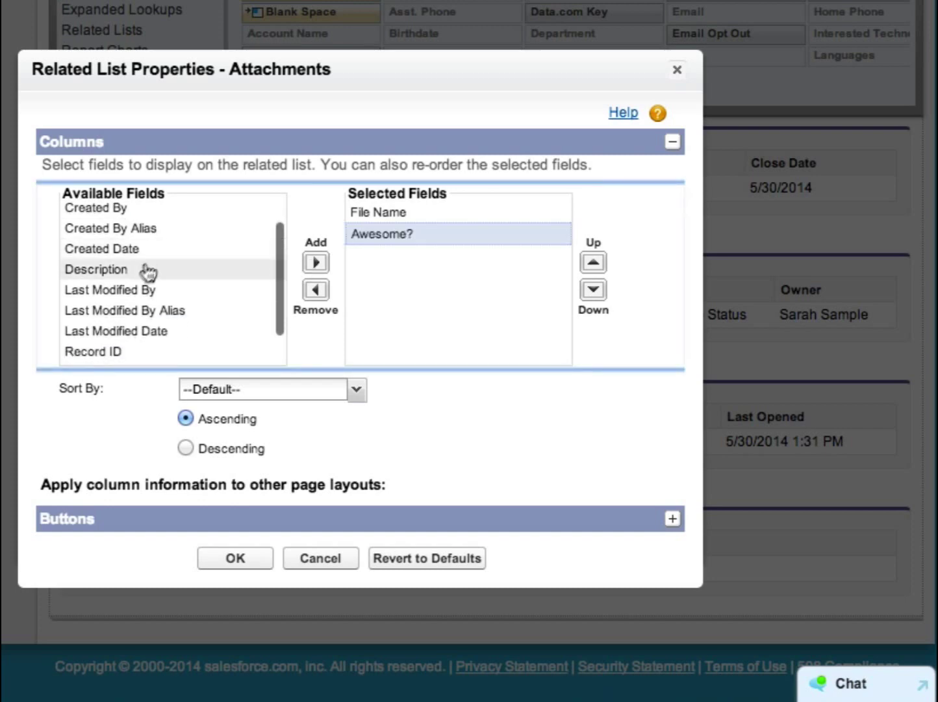
scroll(137, 275, down, 3)
click(128, 283)
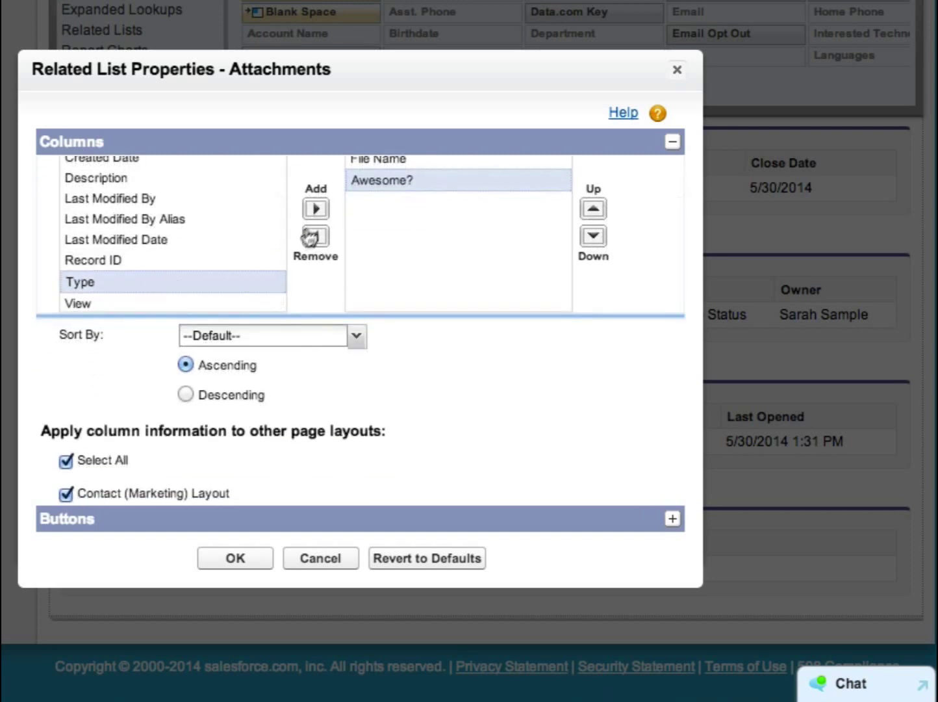
click(316, 209)
click(141, 302)
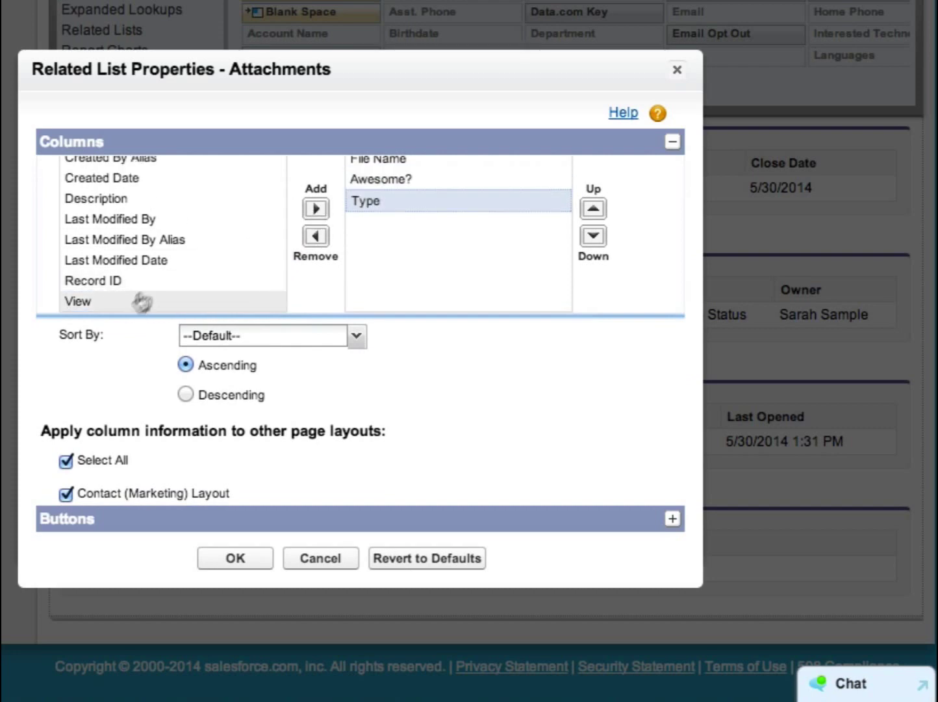
click(315, 210)
click(166, 219)
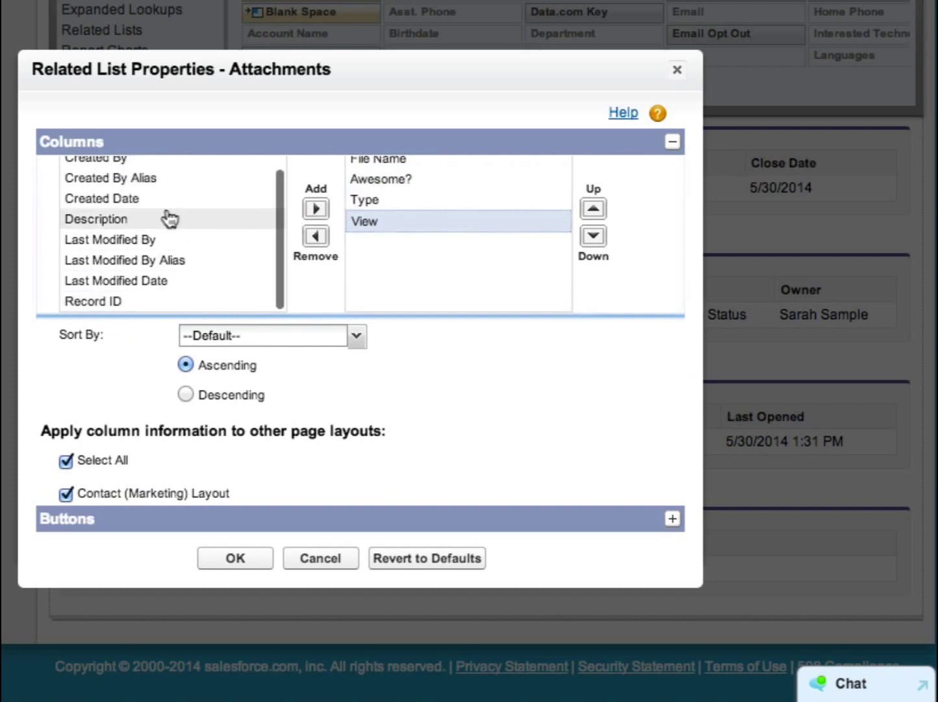
click(316, 209)
click(594, 209)
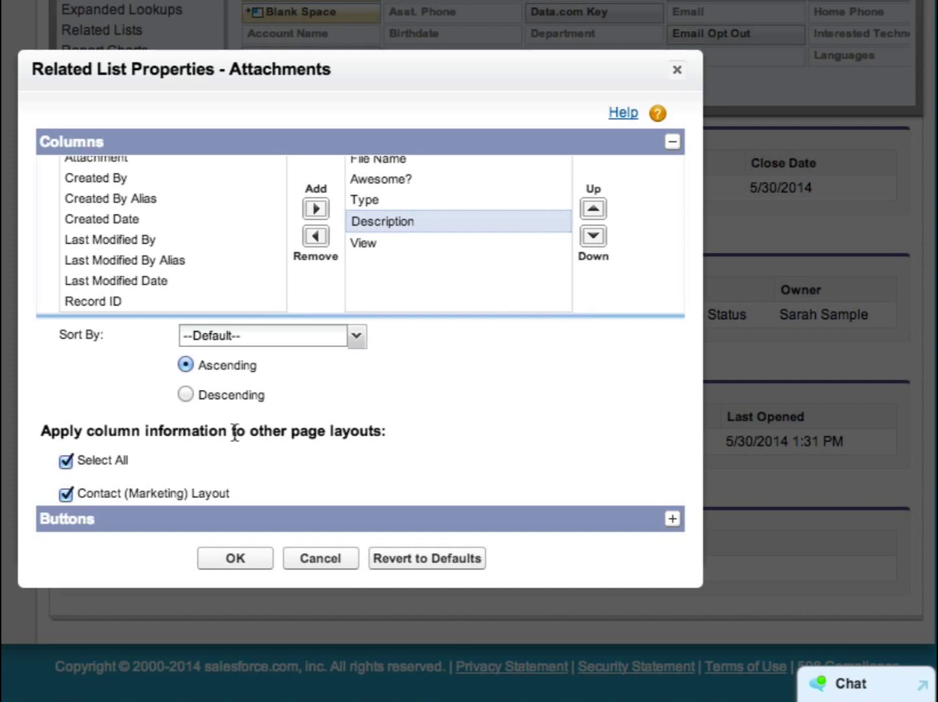
scroll(235, 432, down, 1)
- Swap the Attachments list's standard New button for Add Attachment and apply the changes
click(674, 520)
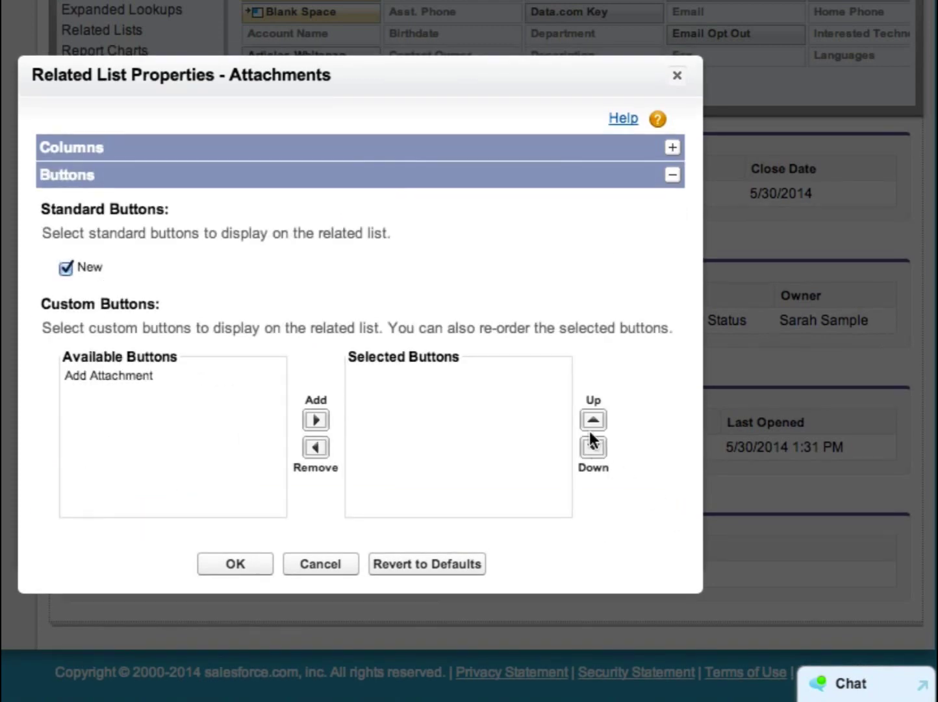
click(64, 269)
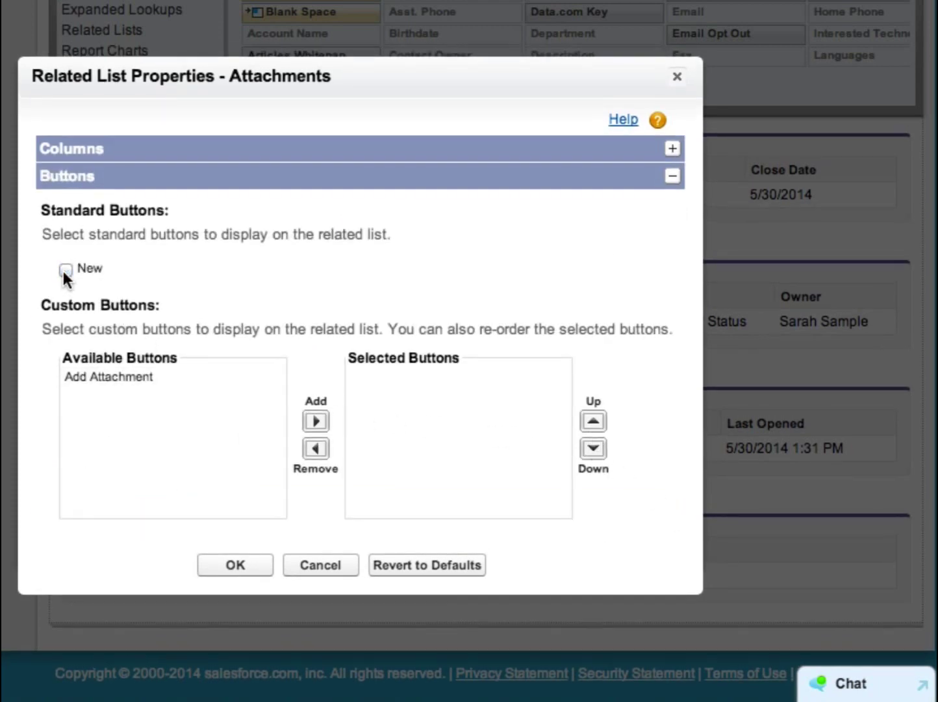
click(94, 381)
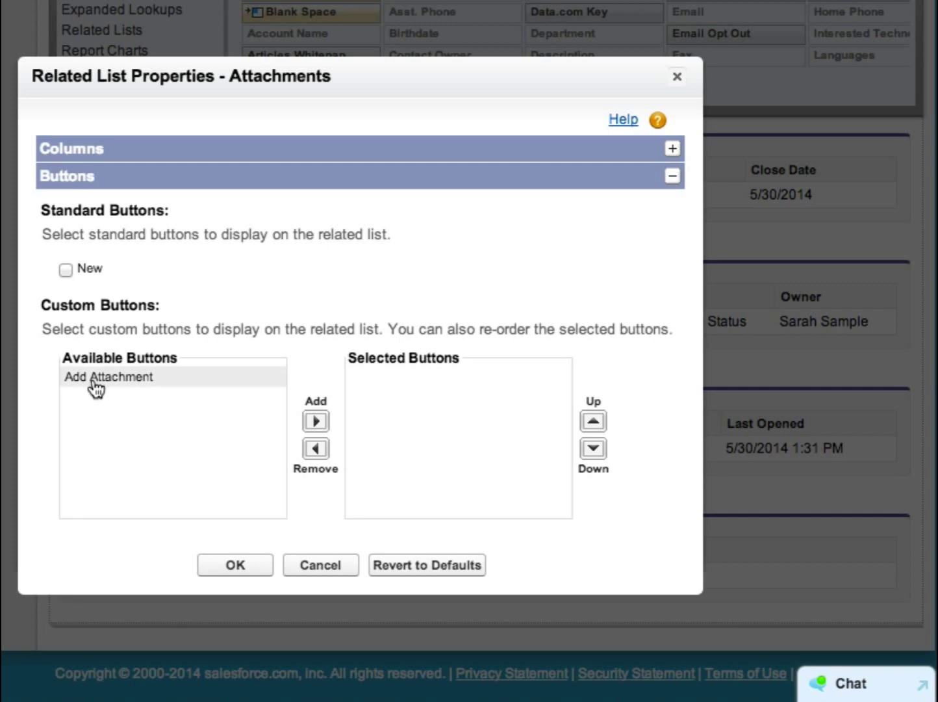
click(314, 424)
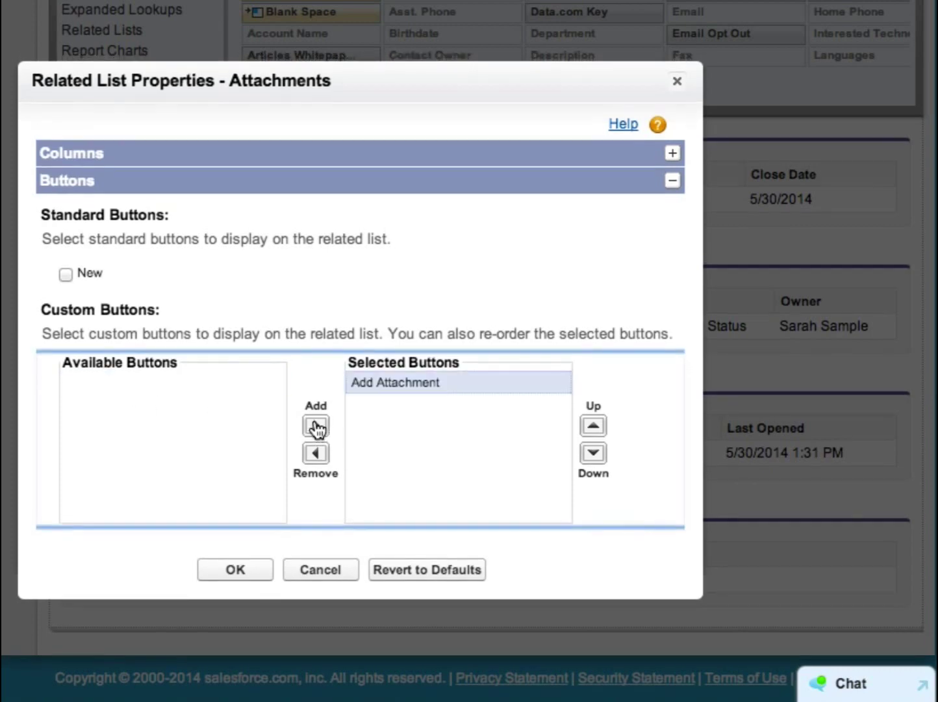
click(255, 571)
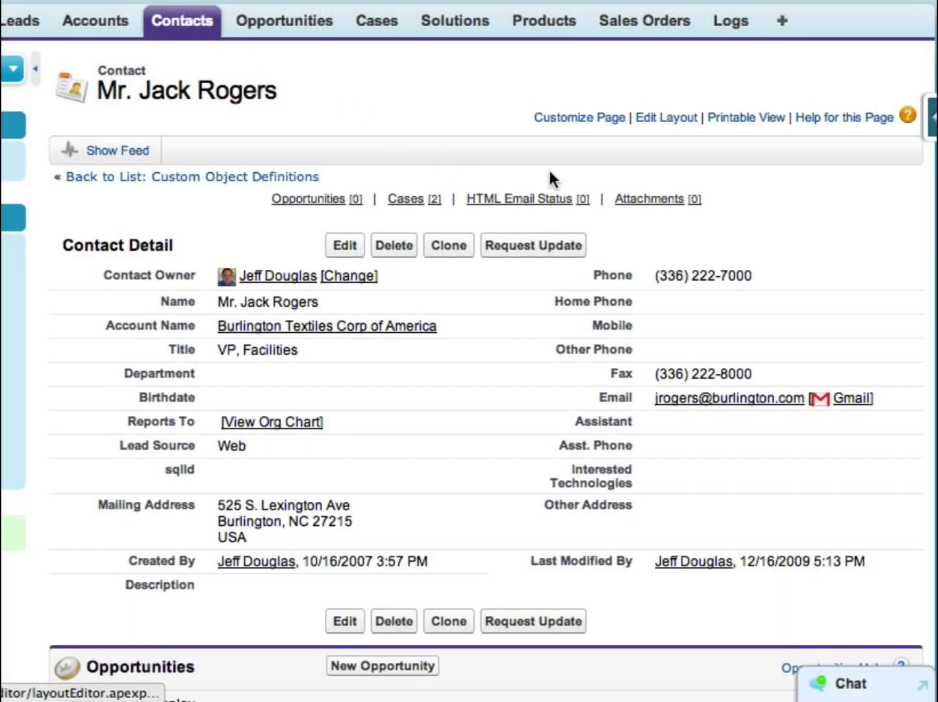
- Click Add Attachment in the contact's Attachments related list to open the upload page
scroll(549, 169, down, 10)
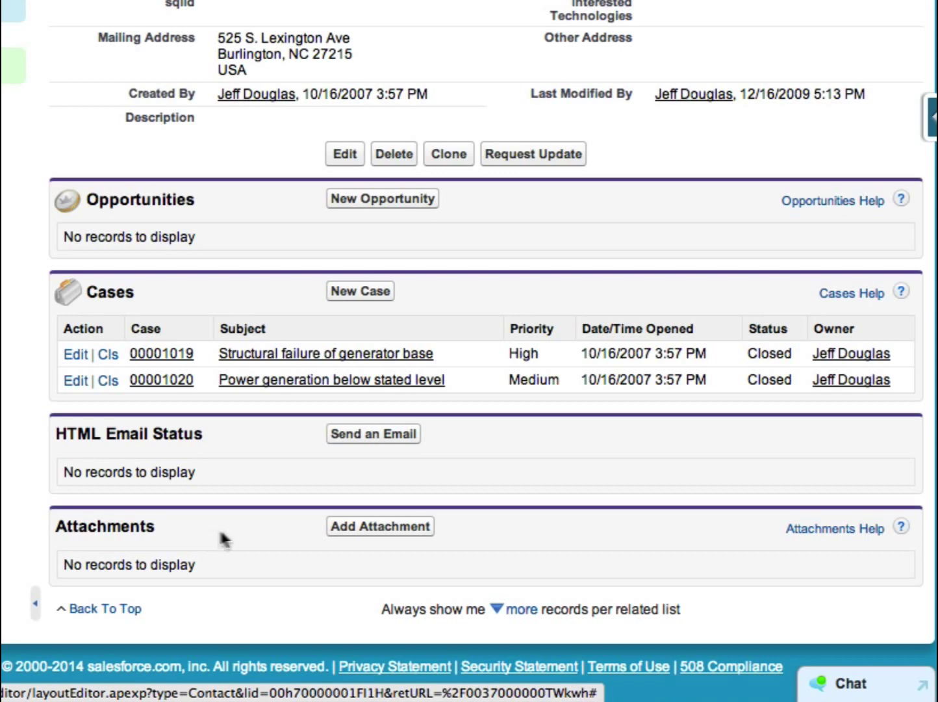
click(385, 532)
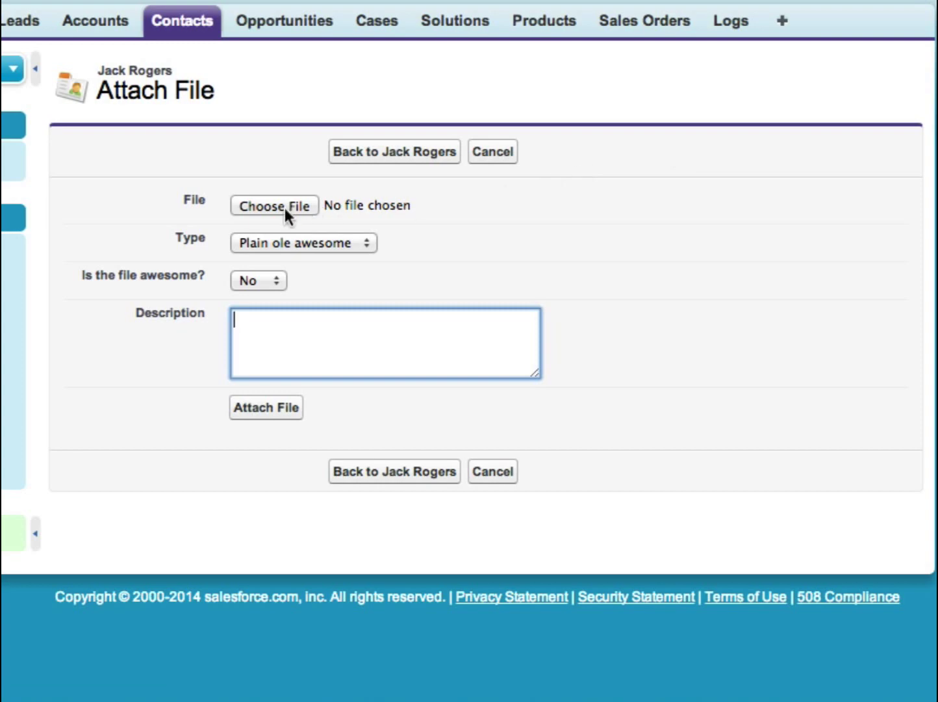
- Try the upload form: browse the Type choices, set awesome to Yes, and type a trial description
click(353, 240)
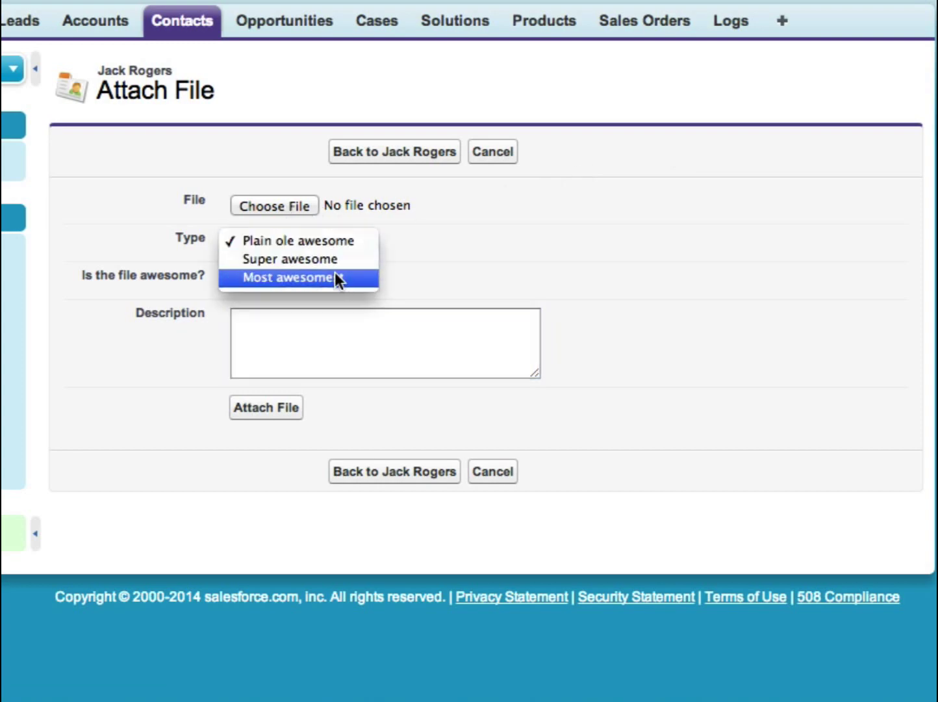
click(310, 290)
click(277, 280)
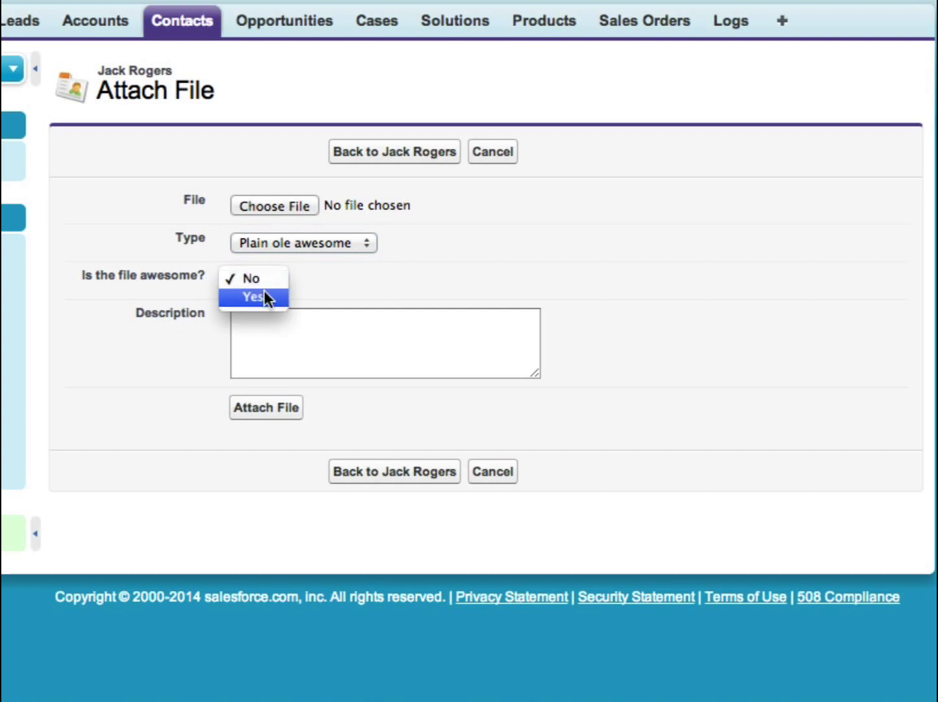
click(264, 294)
click(306, 343)
text(fasd)
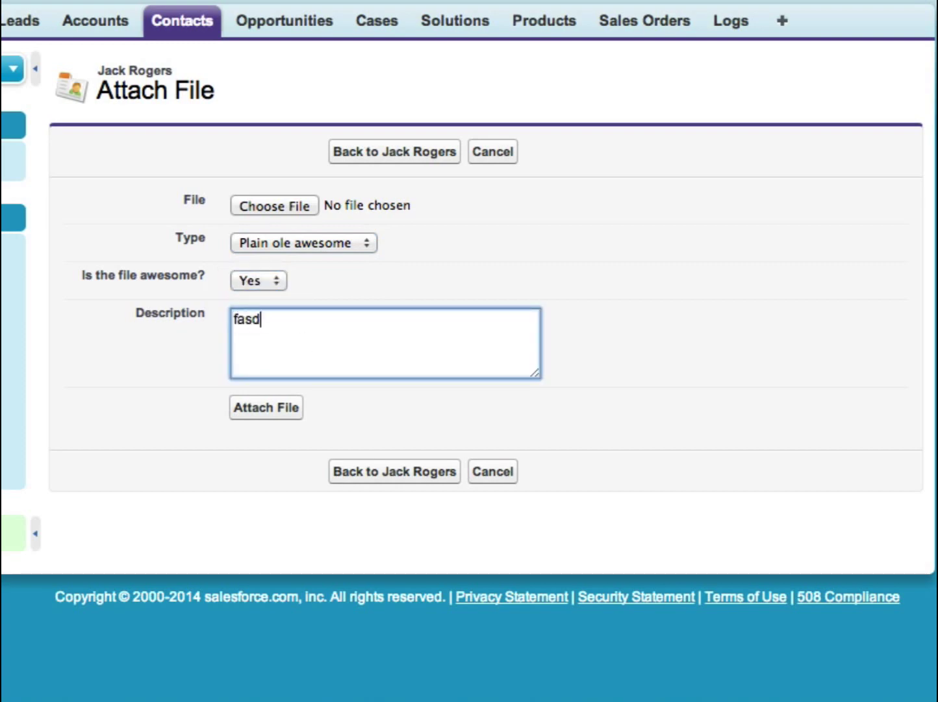
key(BackSpace)
key(BackSpace)
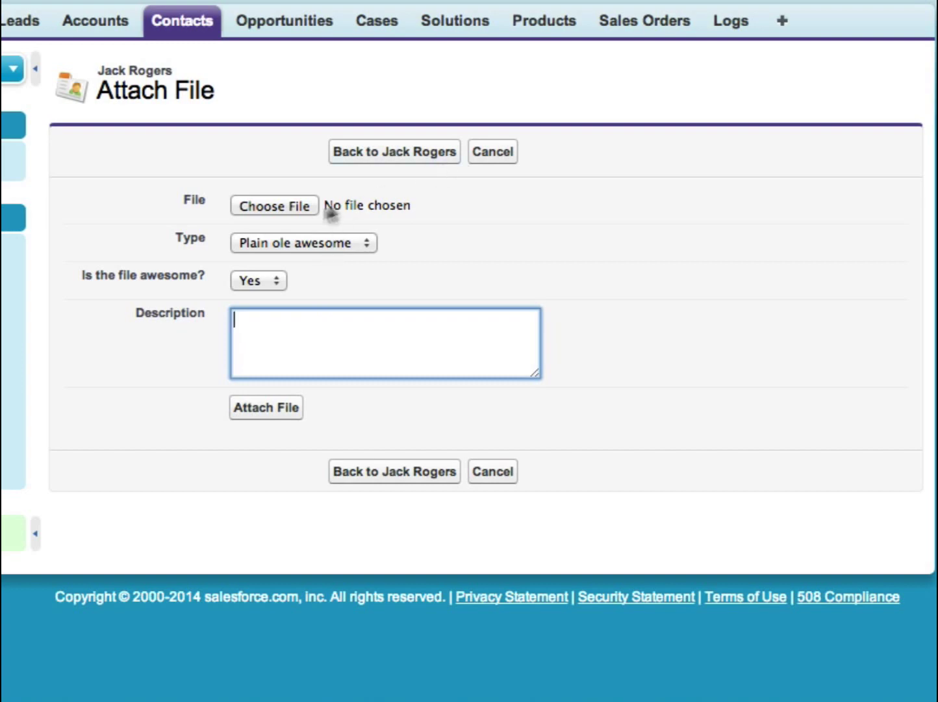
- Attach ftu1pHw.jpg with type Most awesomest, awesome Yes and description 'Cool huh?'
click(265, 206)
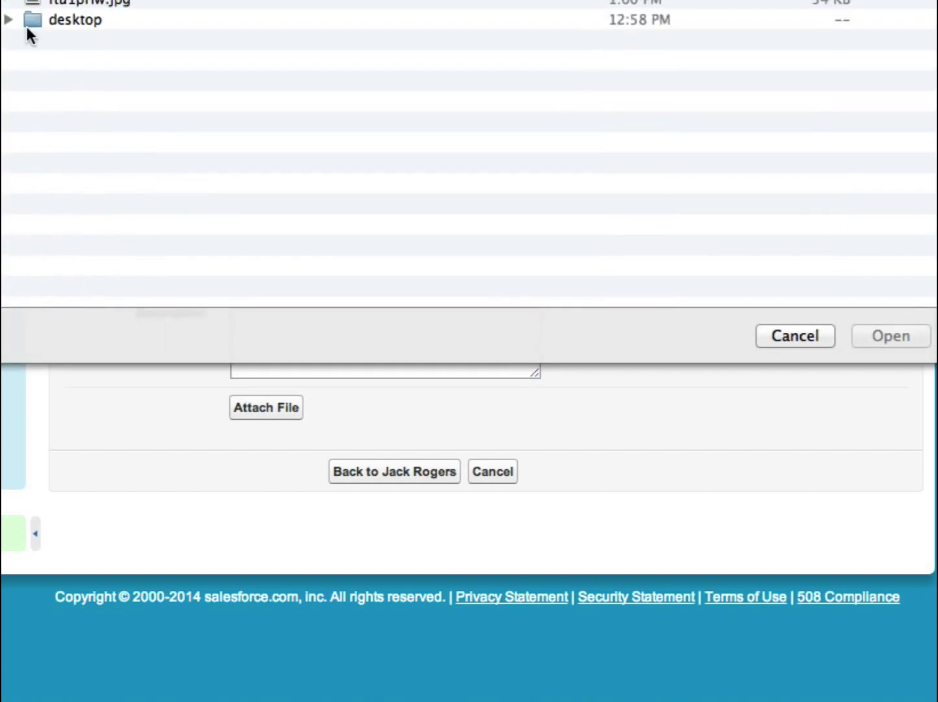
double_click(69, 8)
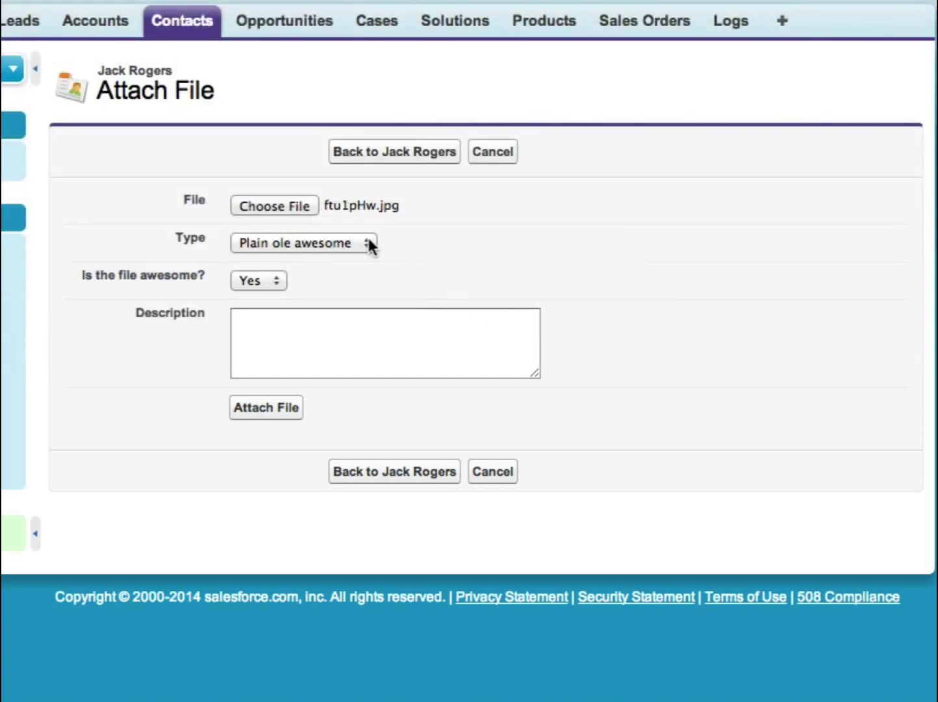
click(368, 245)
click(326, 277)
click(273, 279)
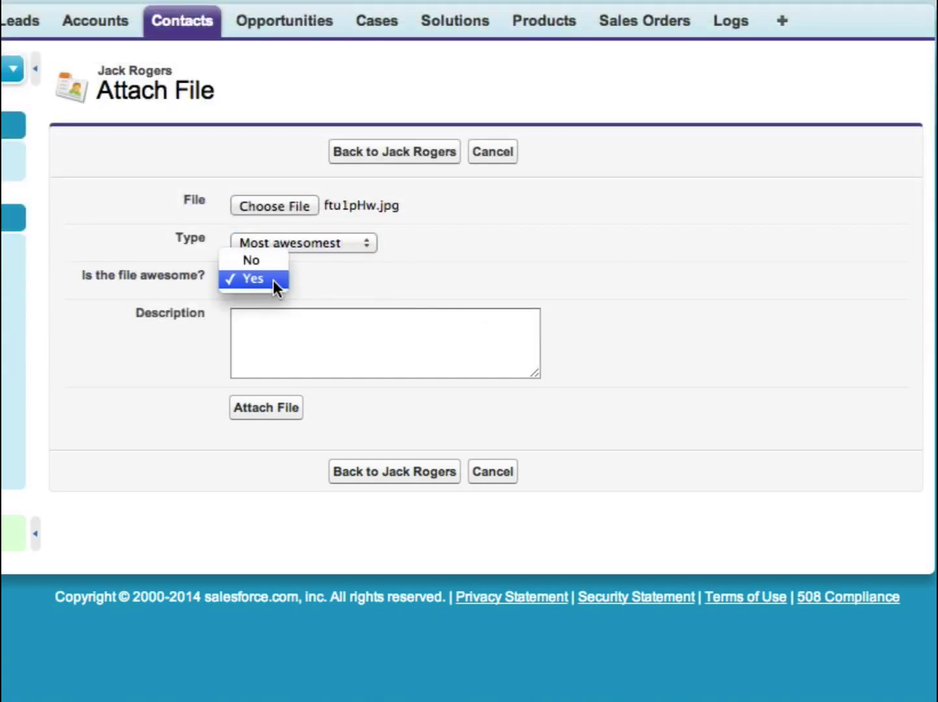
click(267, 260)
click(279, 281)
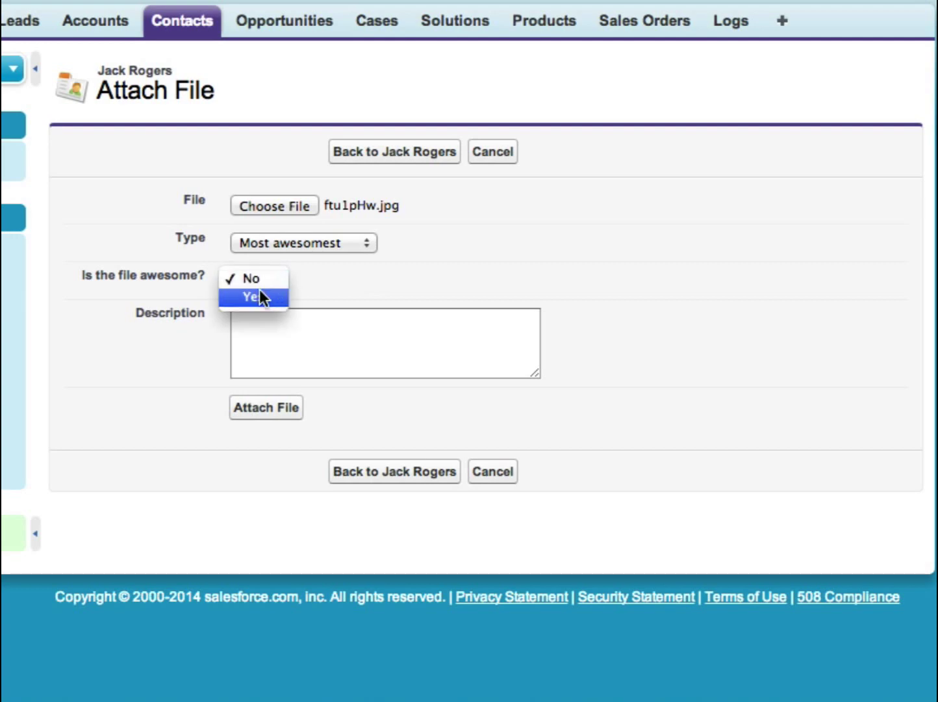
click(262, 298)
click(286, 328)
text(Co)
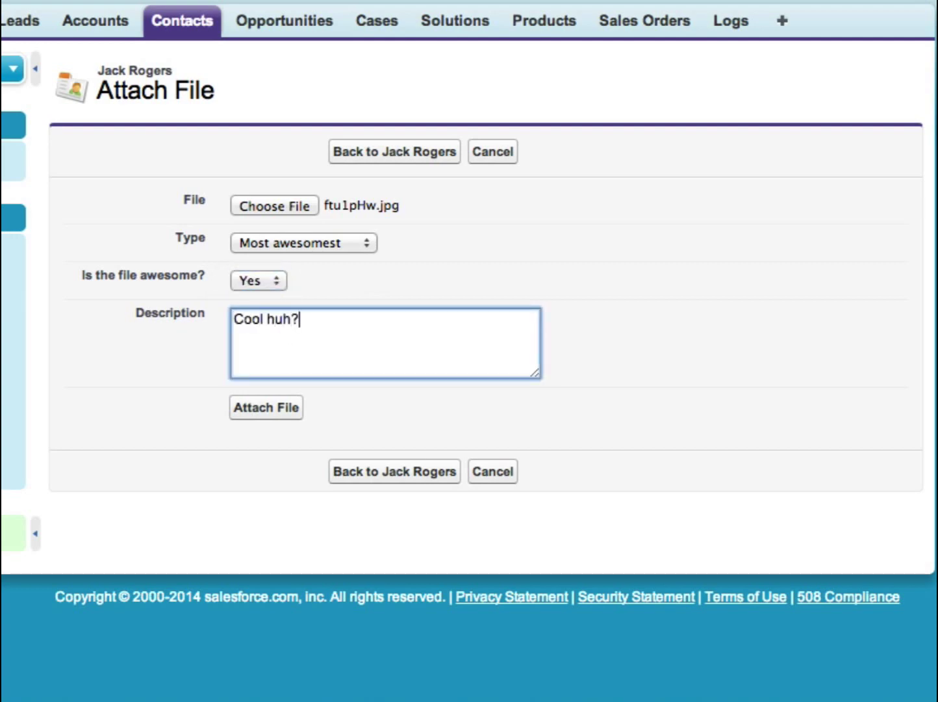
click(270, 416)
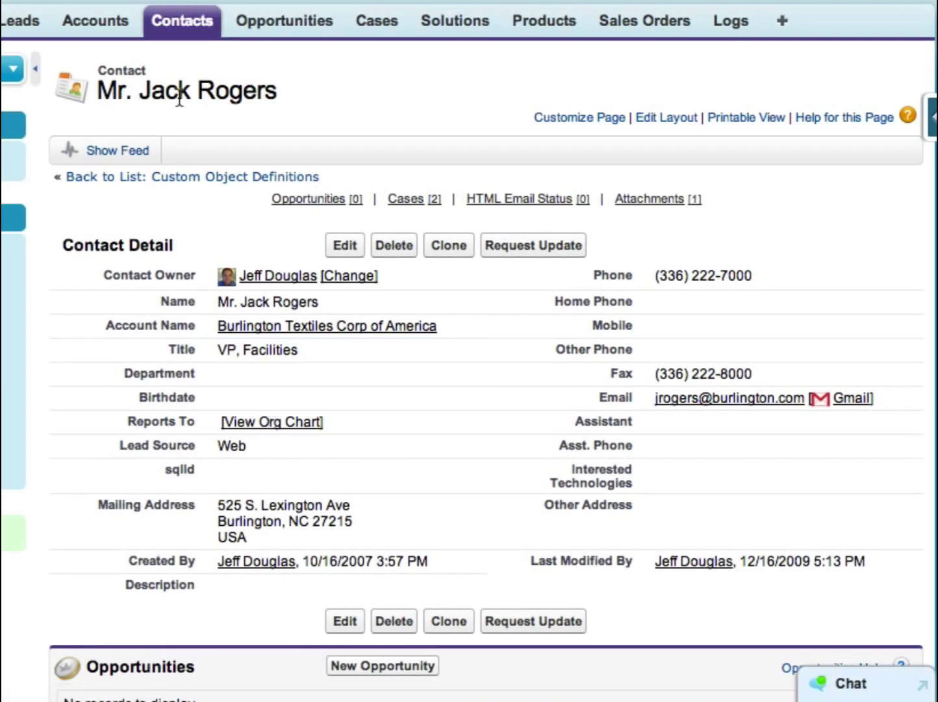
- Open the ftu1pHw.jpg detail record from the contact's Attachments list
scroll(179, 99, down, 8)
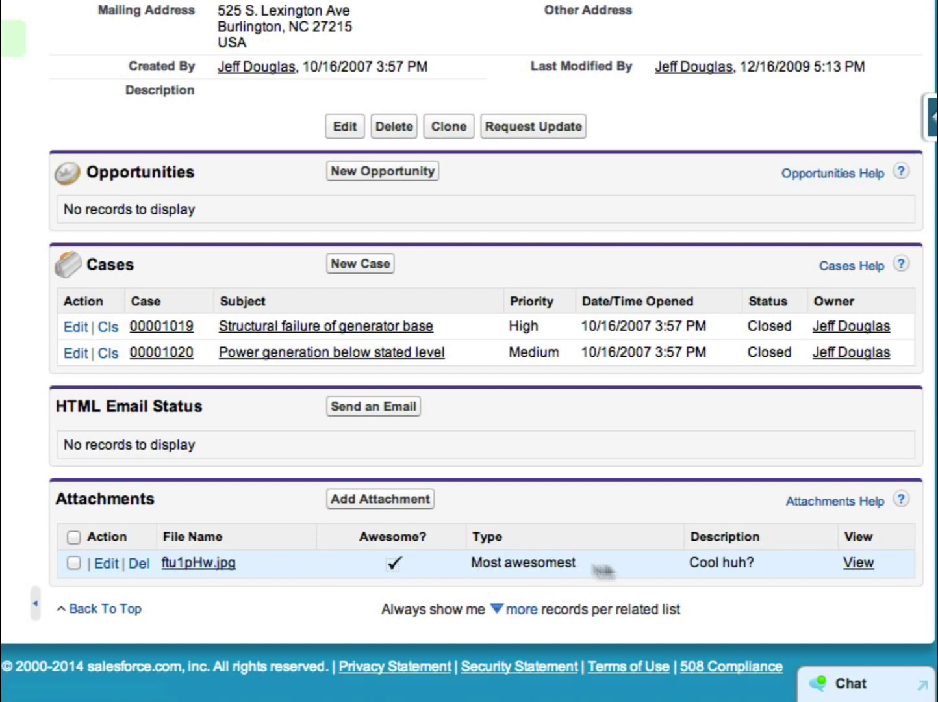
click(193, 564)
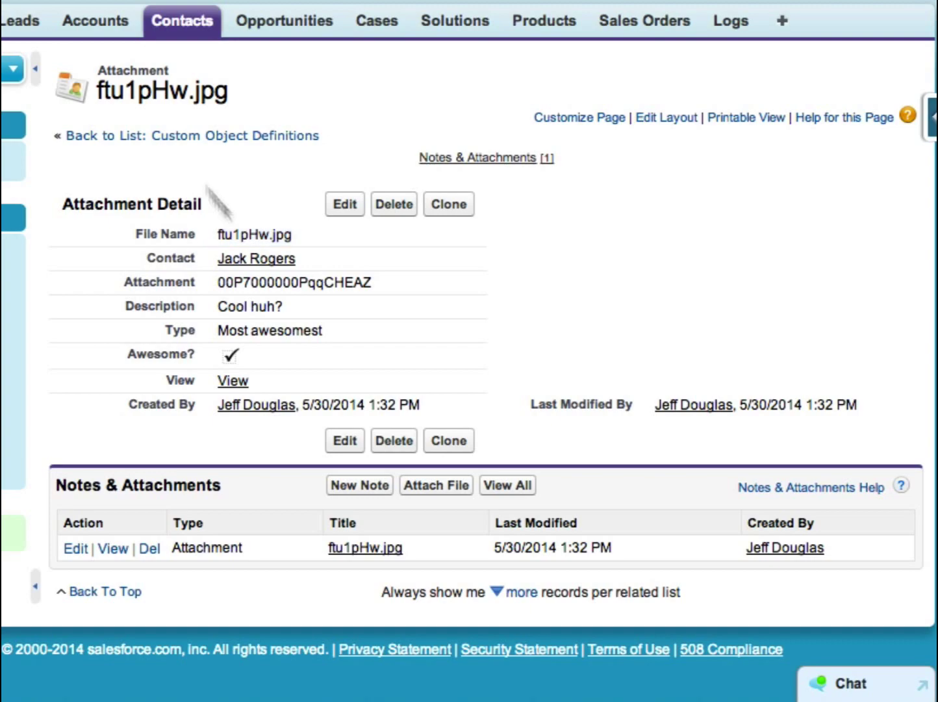
- Move between the contact and attachment pages, view the uploaded ftu1pHw.jpg image, and reopen its record
key(alt+Left)
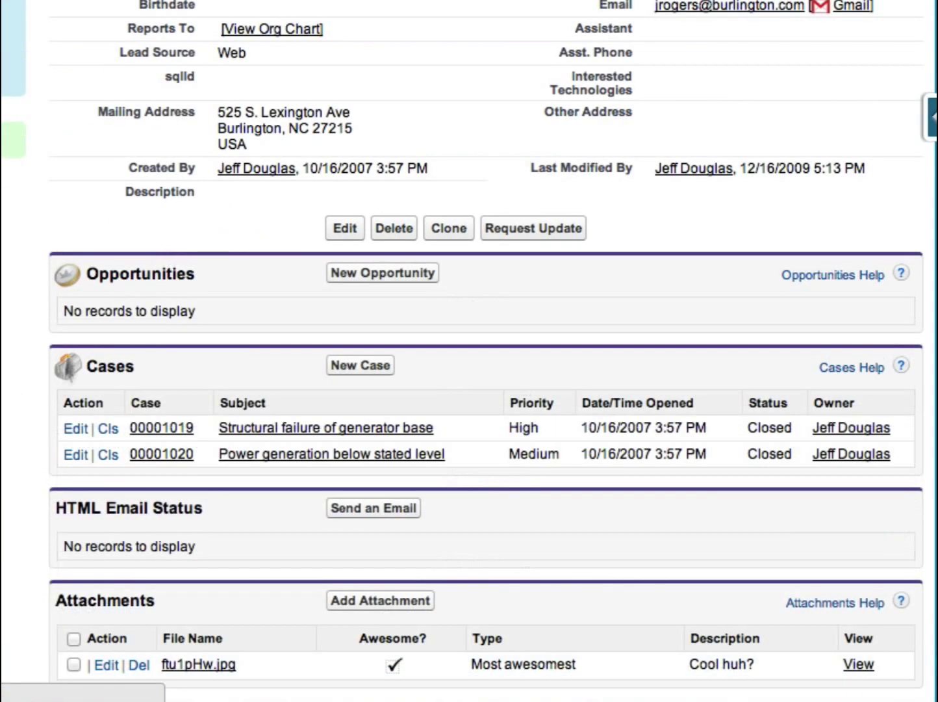
key(alt+Right)
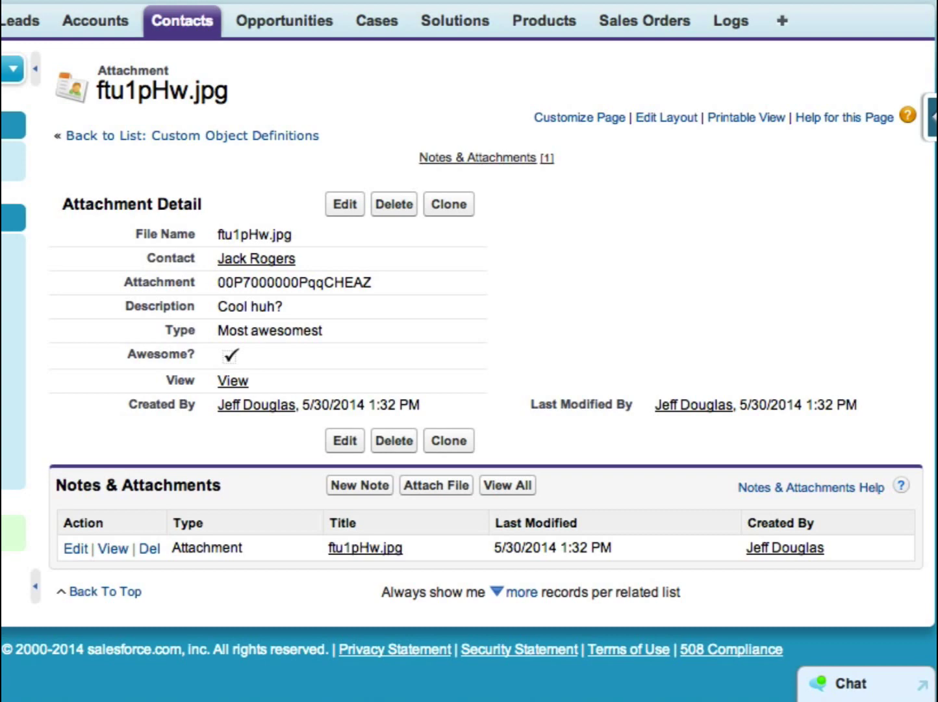
key(alt+Left)
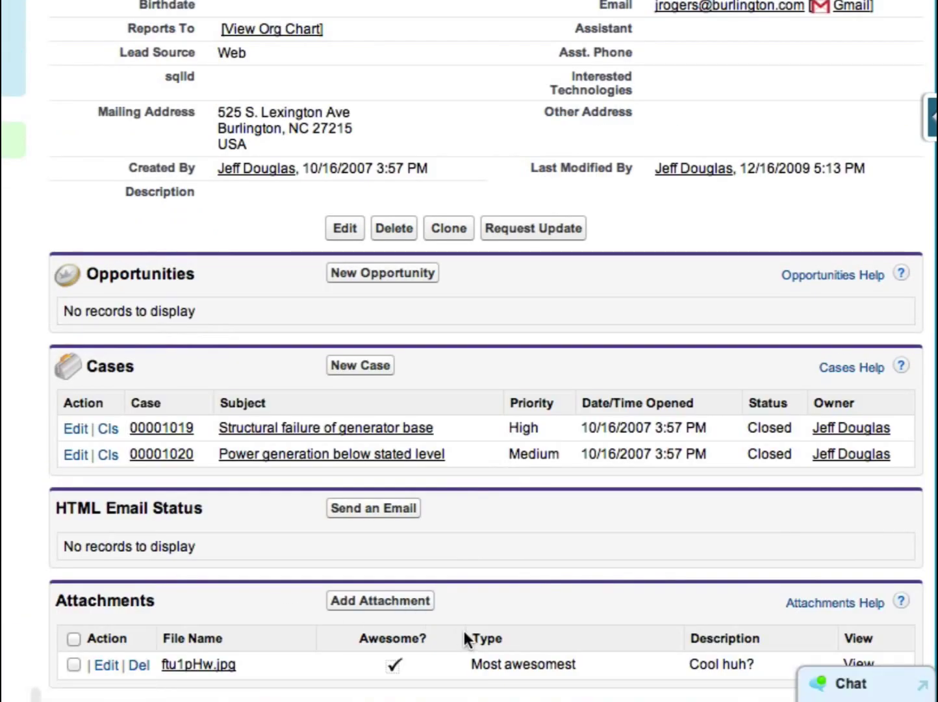
click(864, 661)
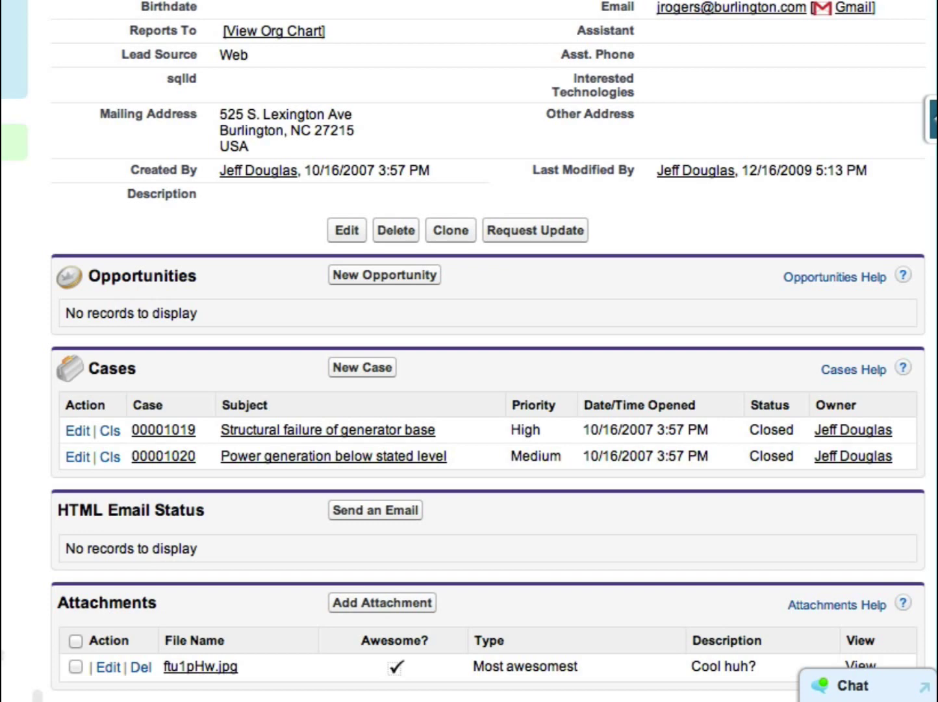
click(208, 668)
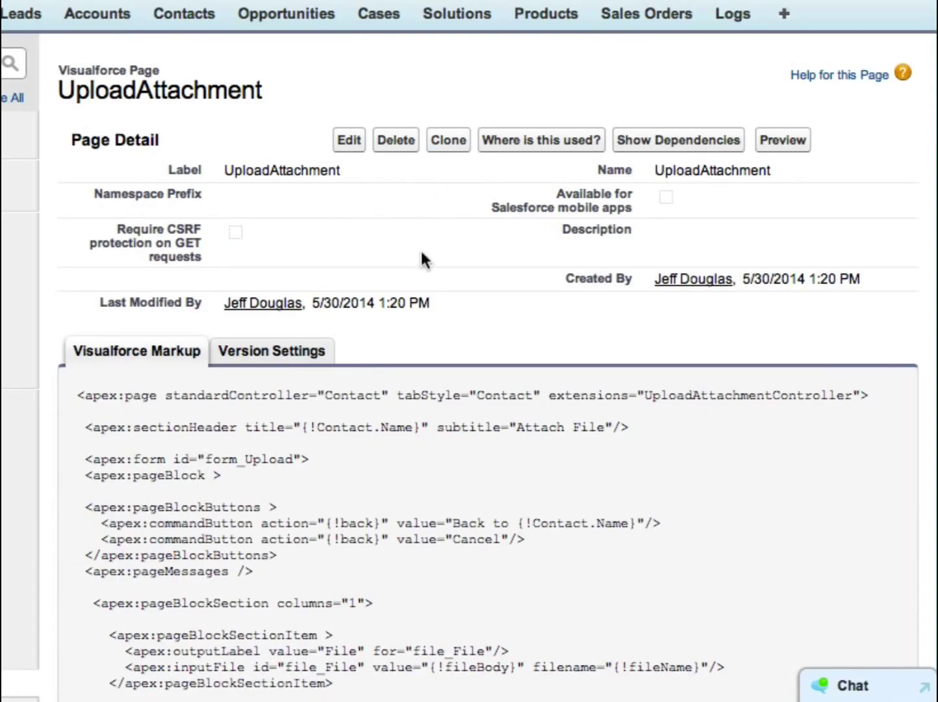
- Scroll through the UploadAttachment markup and highlight the Attach File button's processUpload action
scroll(421, 260, down, 5)
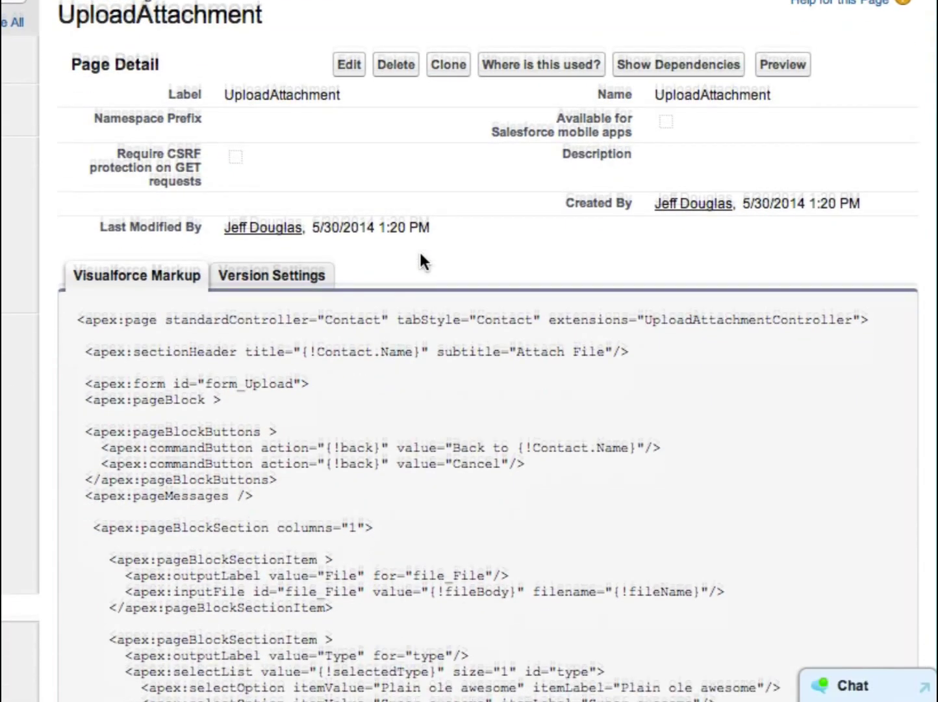
scroll(389, 290, down, 1)
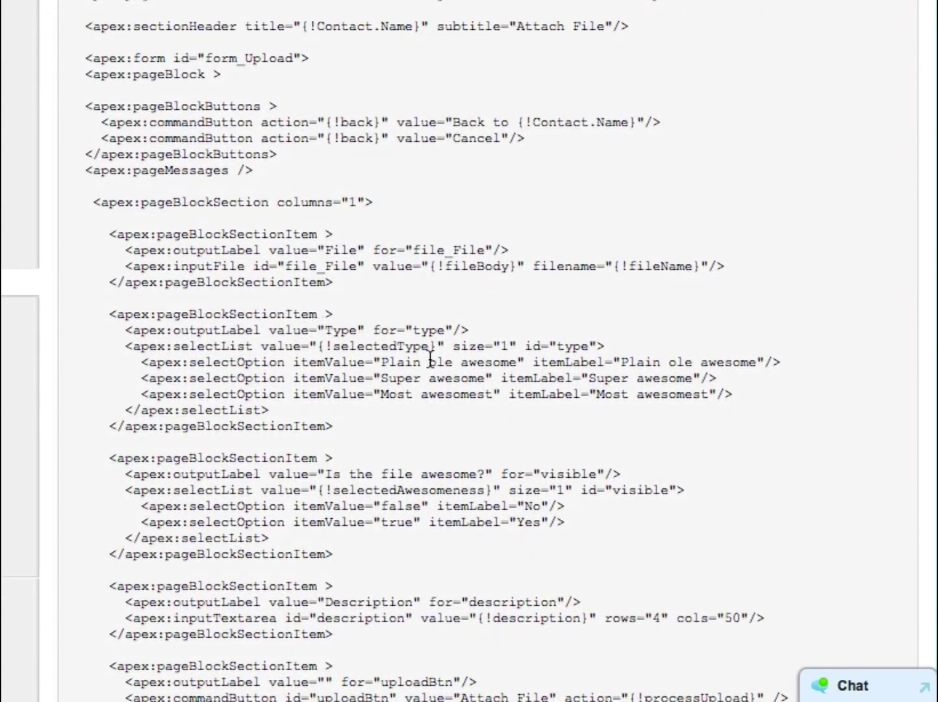
scroll(431, 359, down, 3)
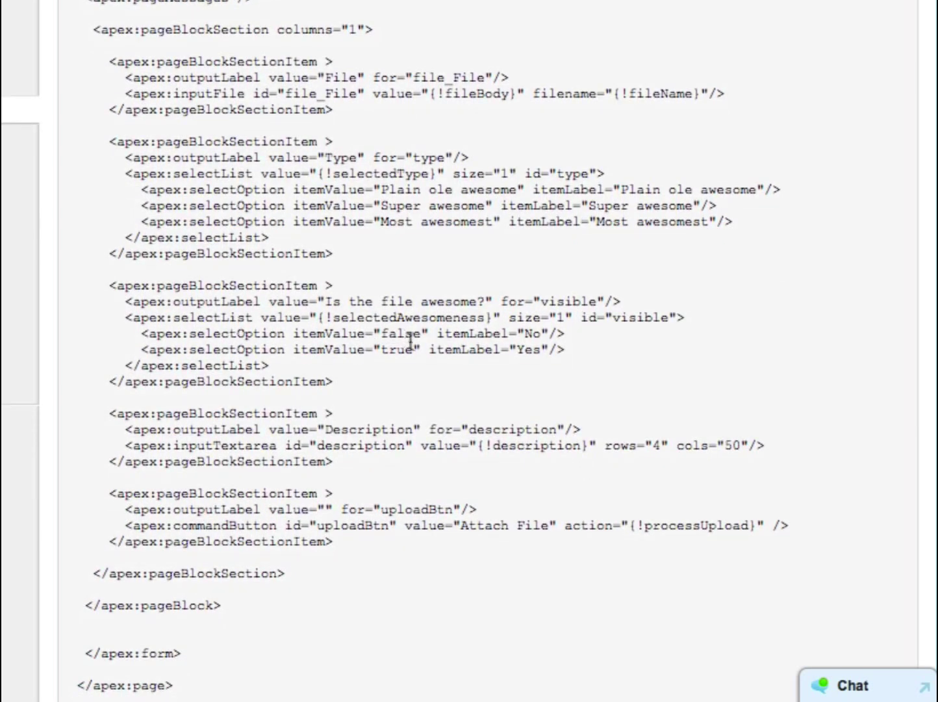
scroll(455, 405, down, 1)
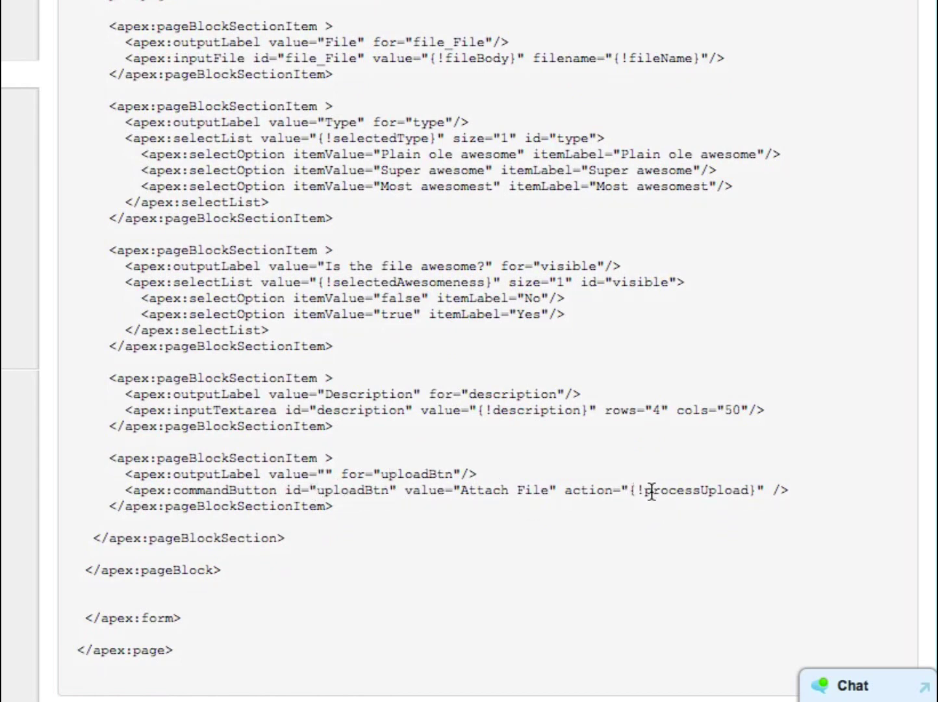
drag(647, 488, 744, 489)
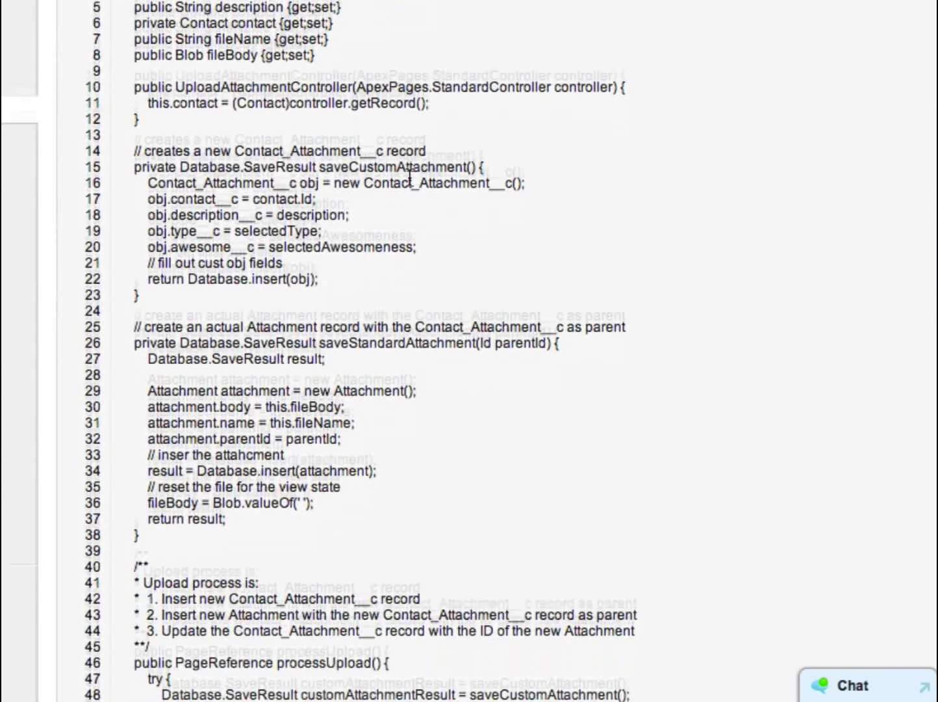
scroll(410, 176, down, 8)
scroll(409, 185, up, 1)
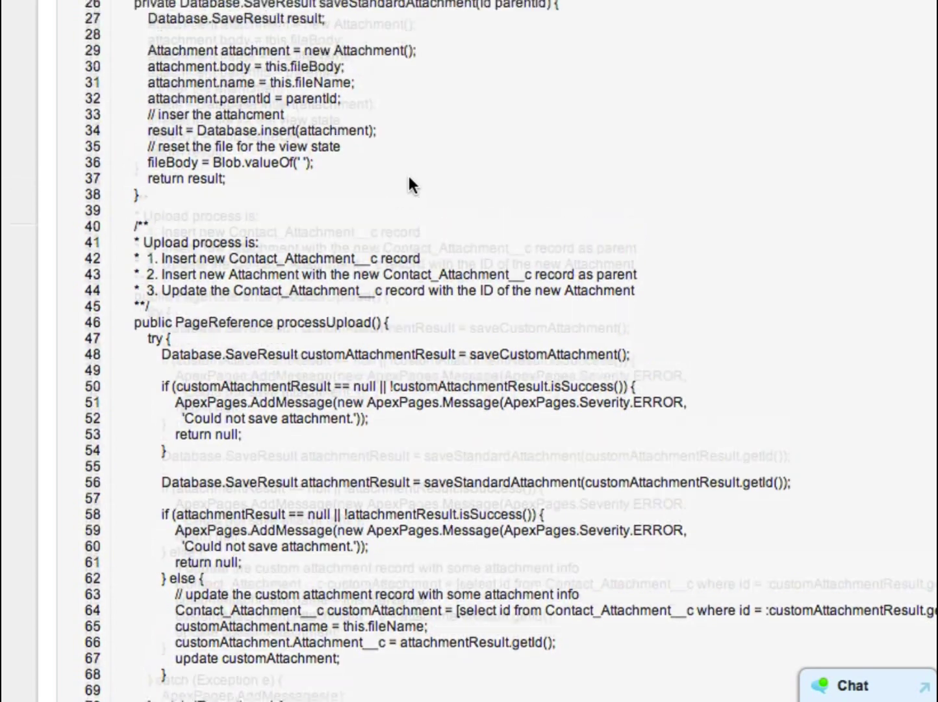
scroll(409, 179, up, 10)
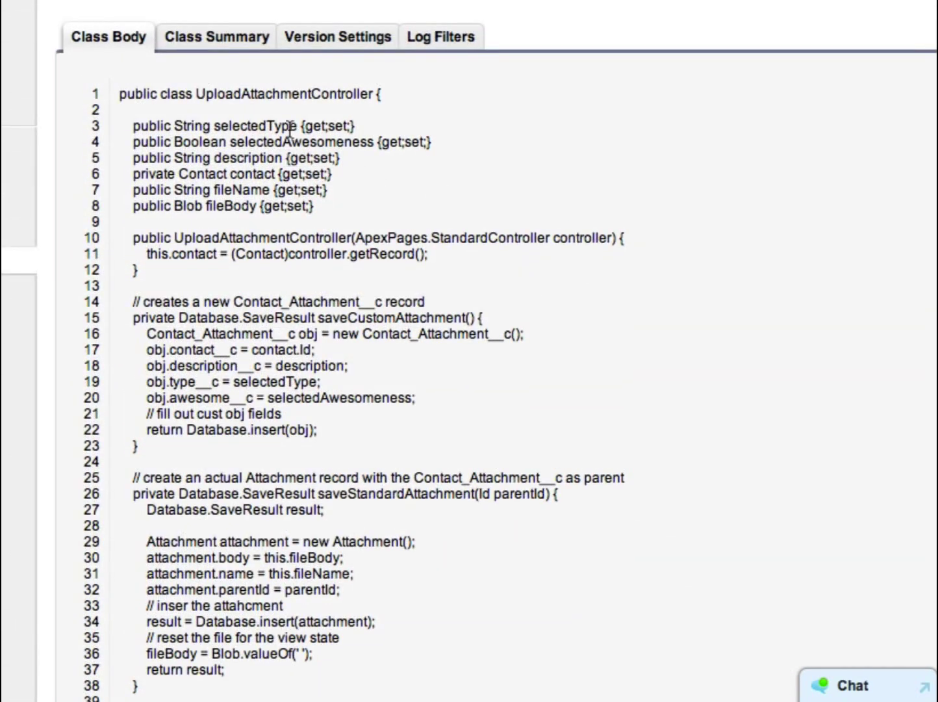
drag(232, 126, 256, 142)
scroll(357, 358, down, 2)
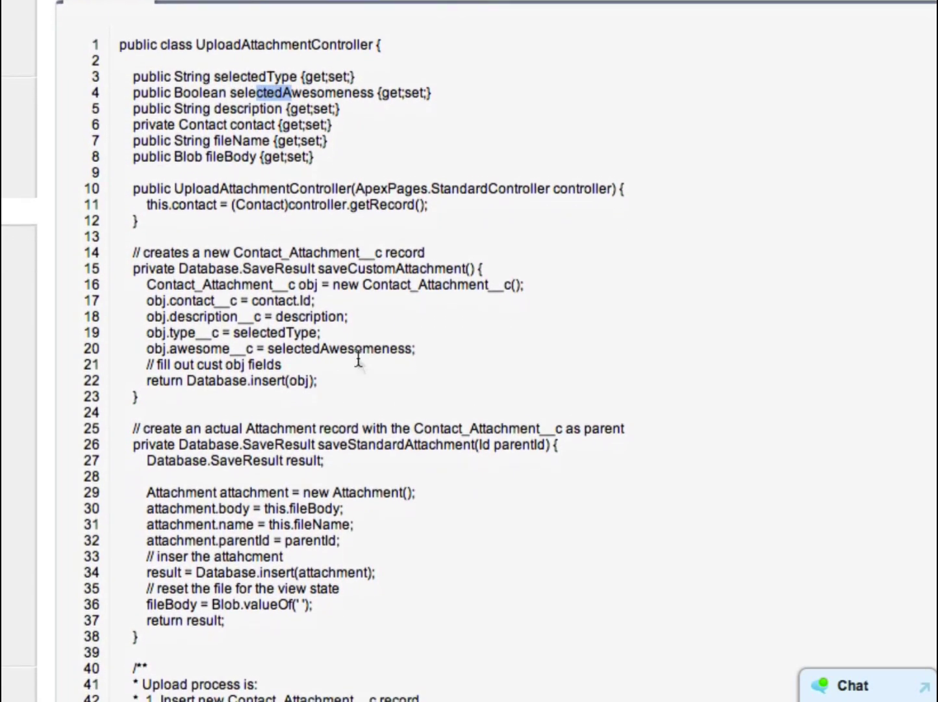
scroll(358, 357, down, 2)
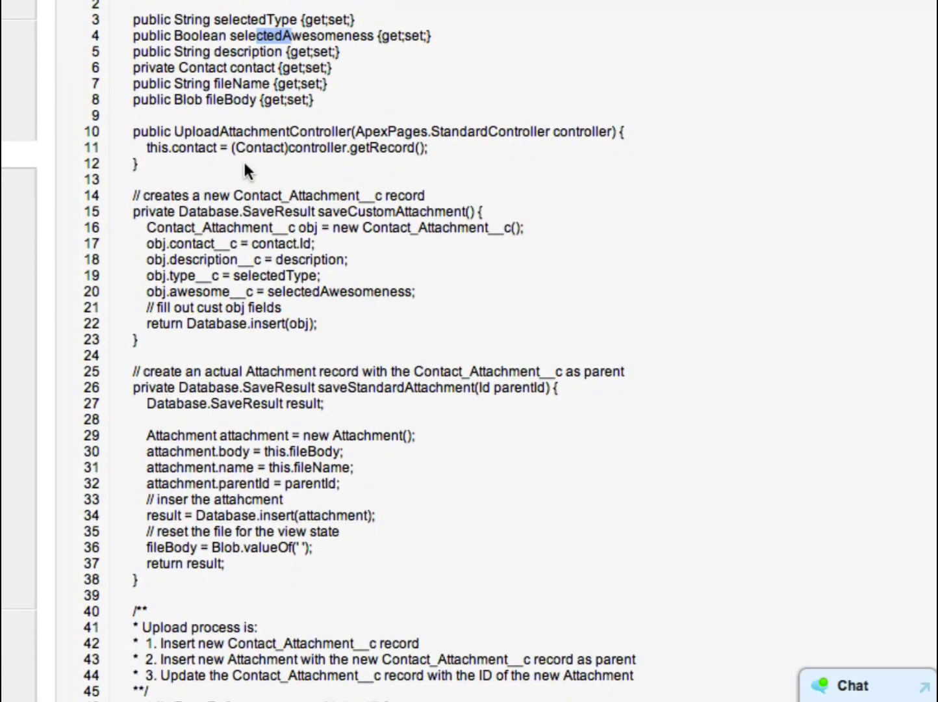
drag(187, 147, 403, 150)
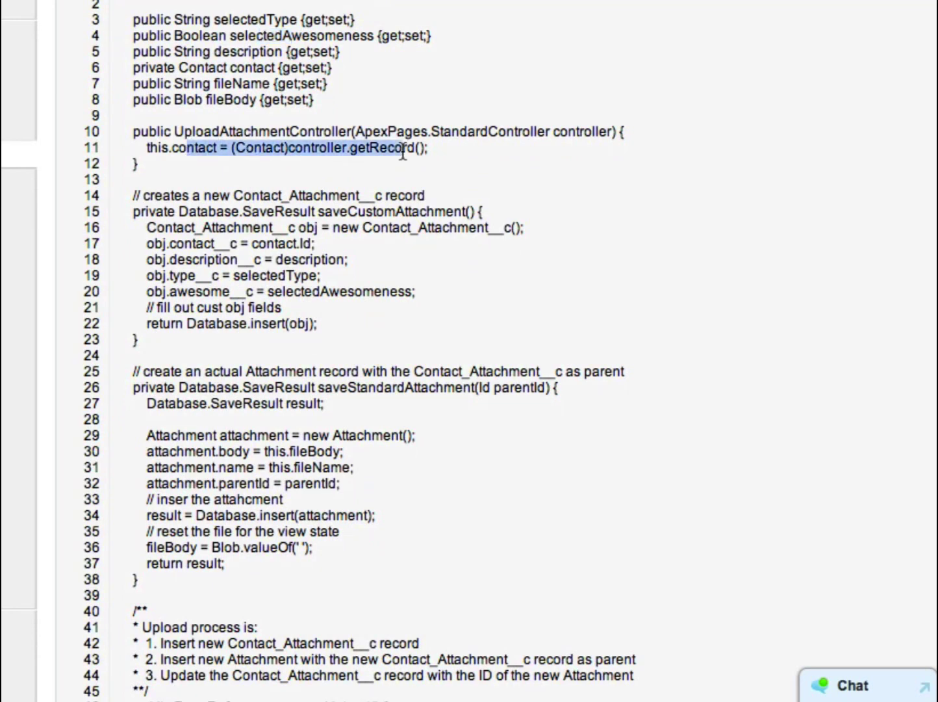
click(308, 151)
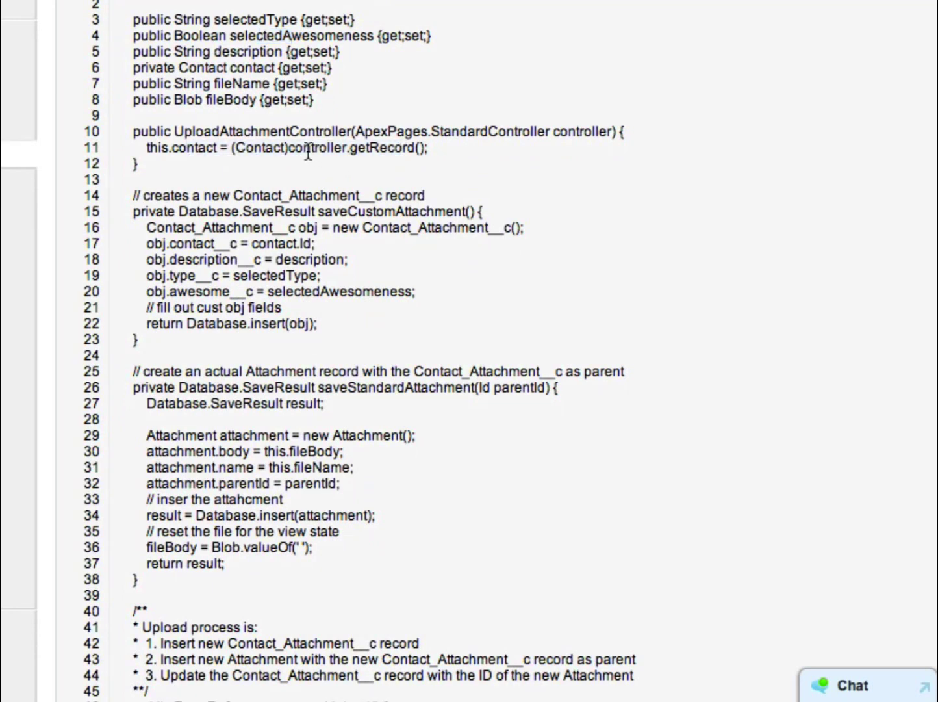
scroll(230, 288, down, 1)
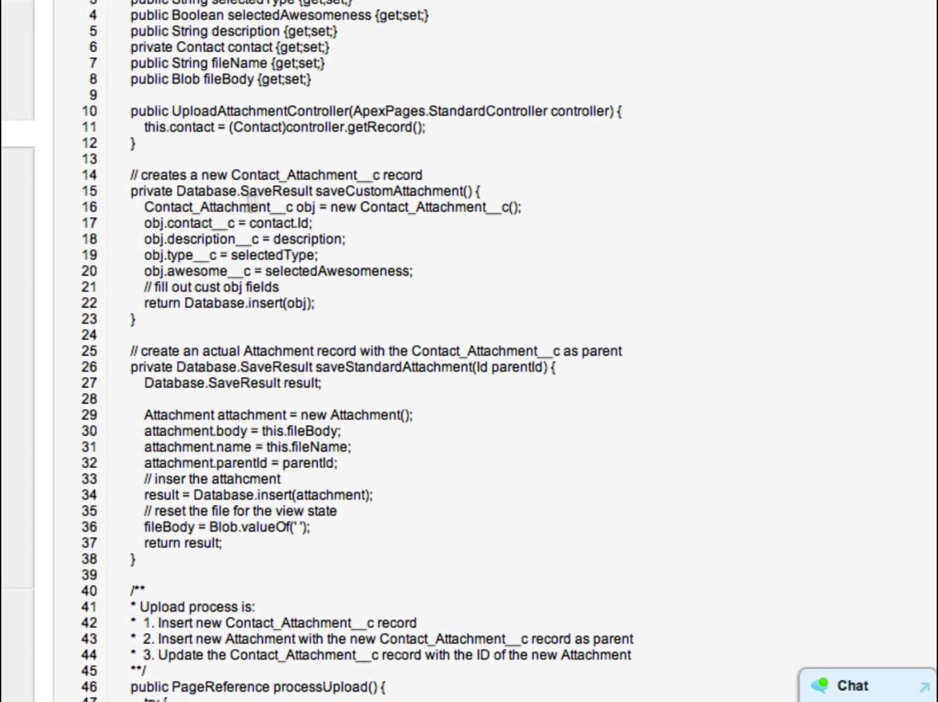
drag(317, 191, 472, 195)
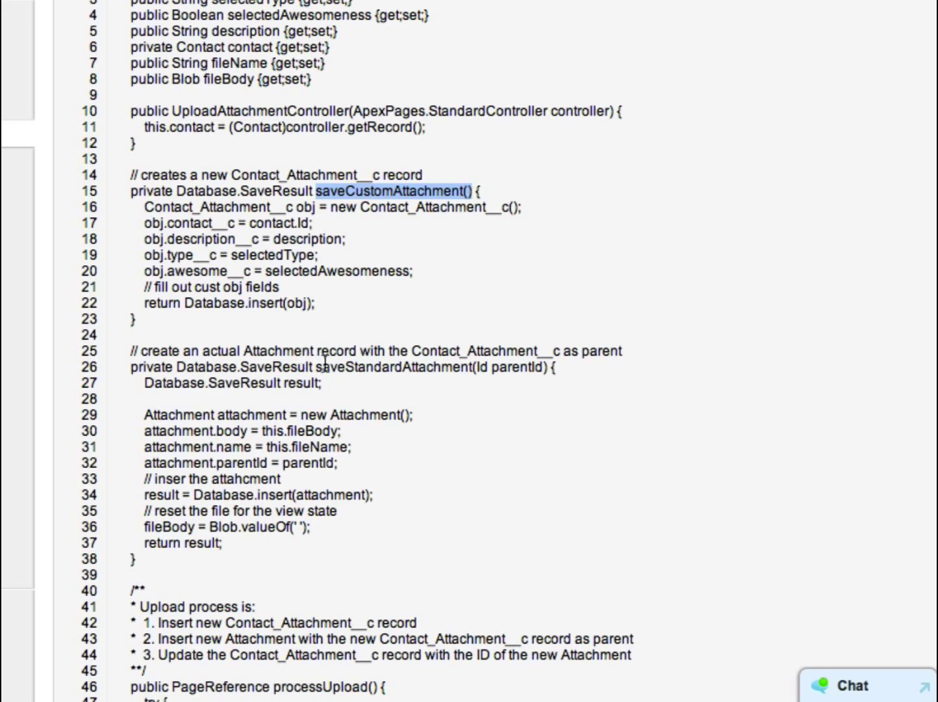
drag(317, 367, 475, 368)
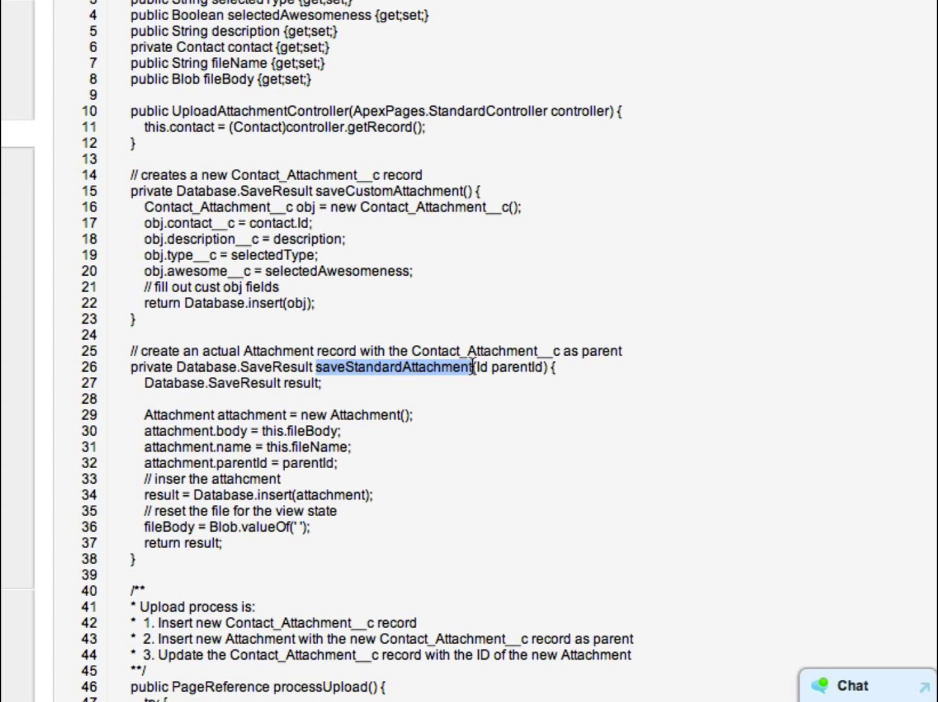
drag(319, 191, 432, 191)
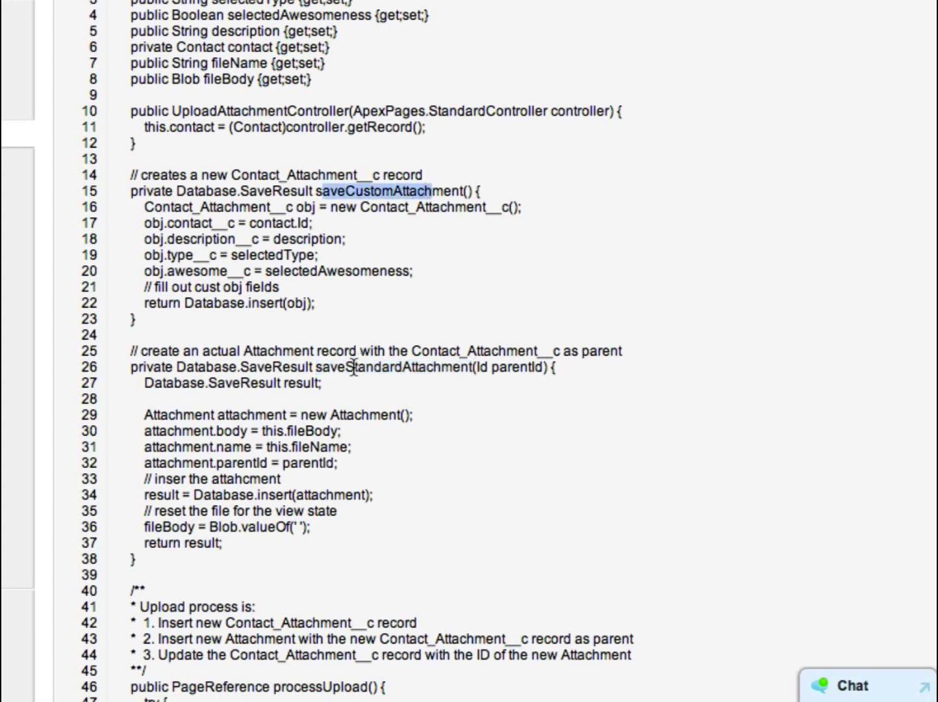
drag(353, 367, 472, 368)
scroll(473, 368, down, 3)
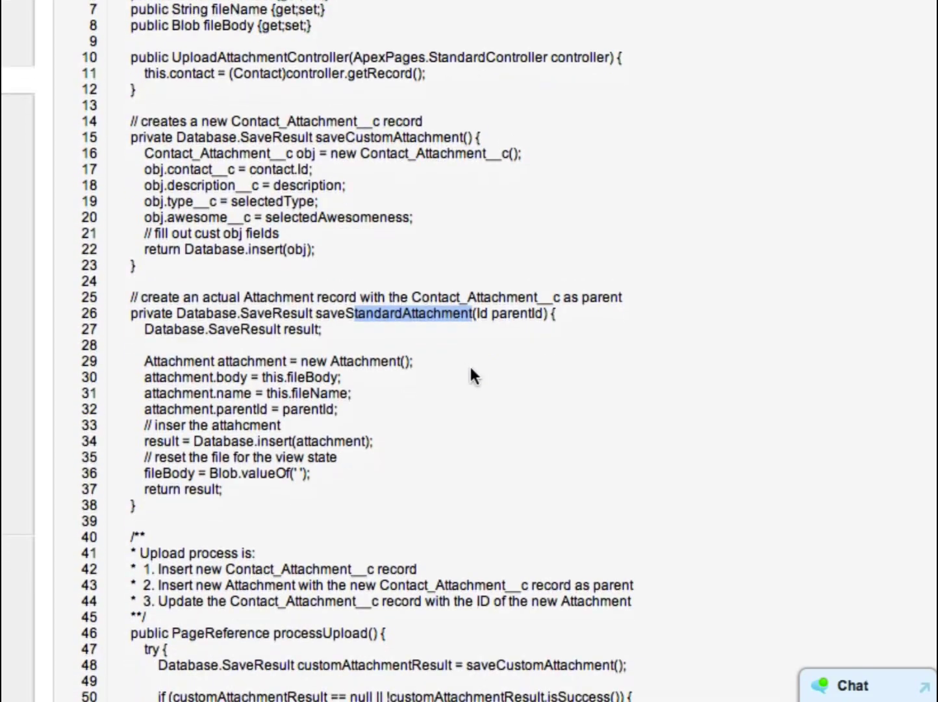
scroll(228, 194, down, 12)
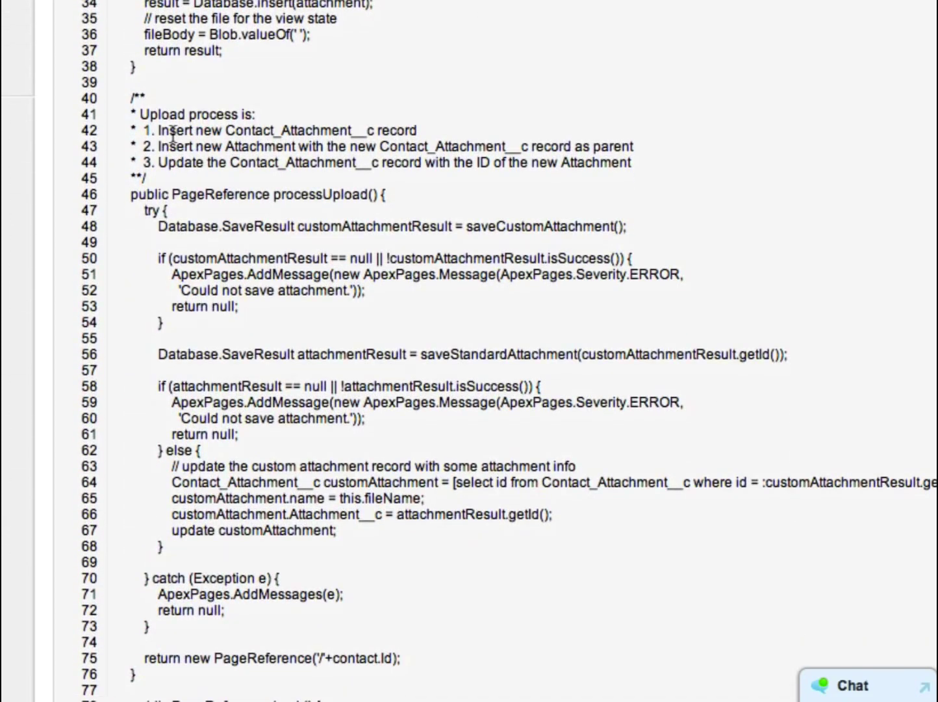
drag(155, 130, 431, 134)
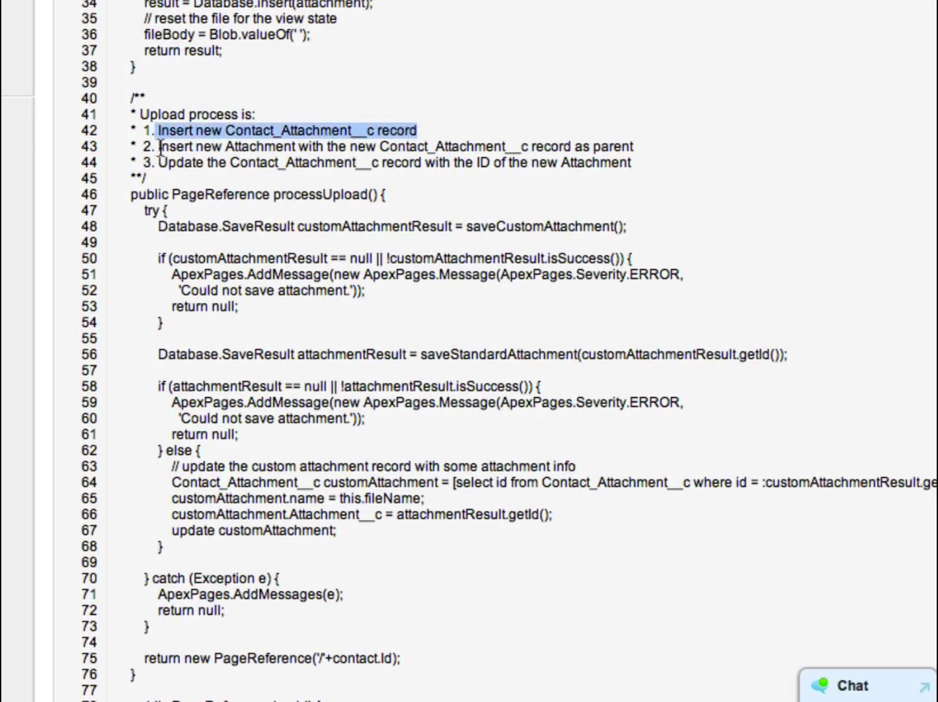
drag(157, 146, 640, 148)
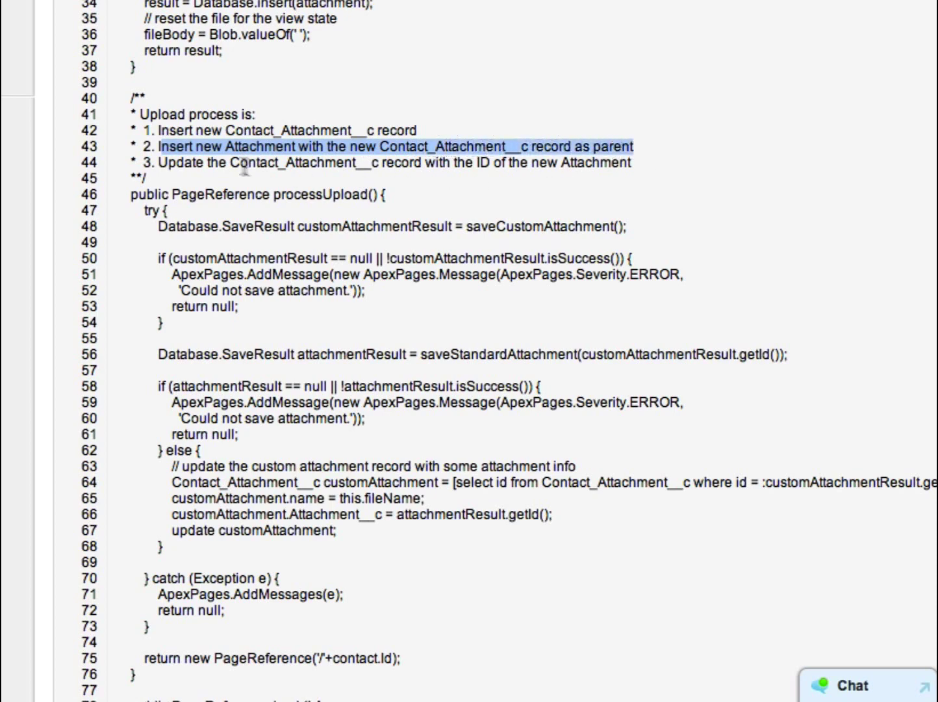
drag(157, 162, 644, 164)
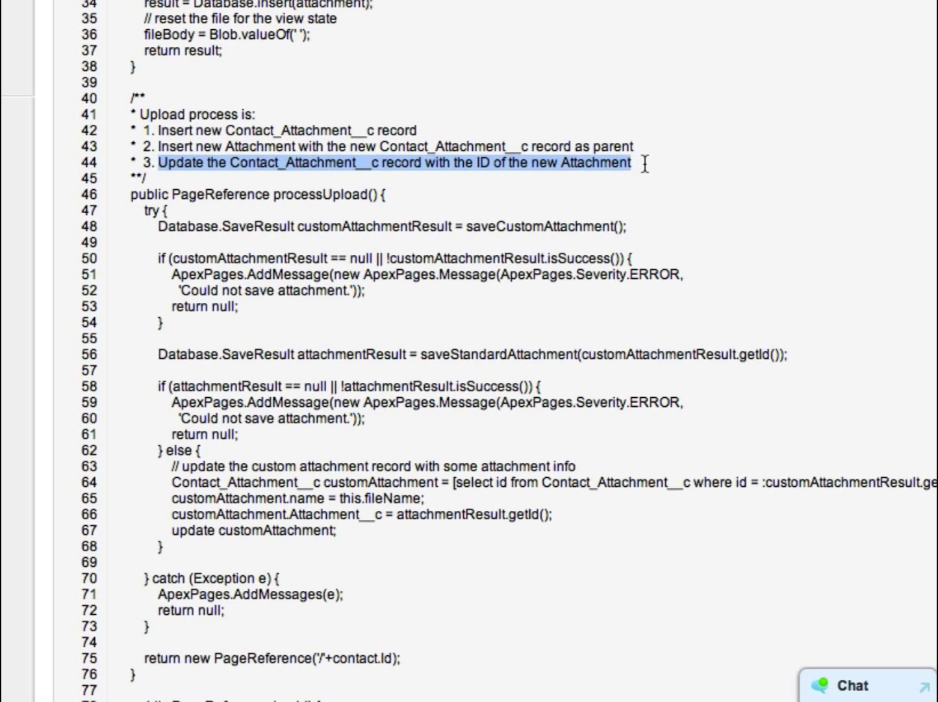
scroll(644, 163, down, 3)
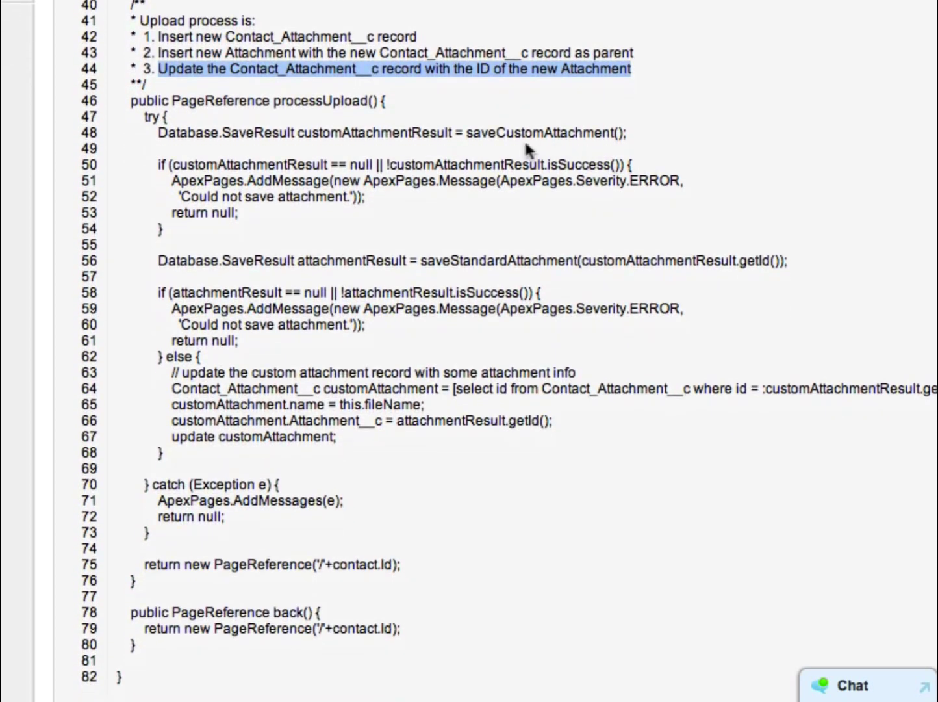
drag(468, 132, 607, 137)
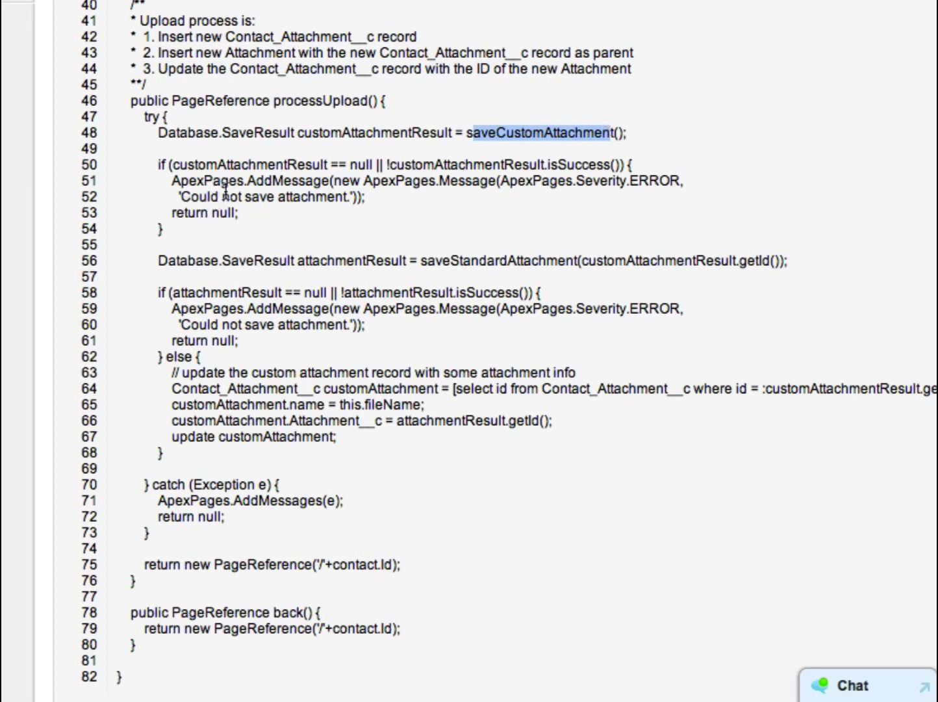
scroll(250, 204, down, 3)
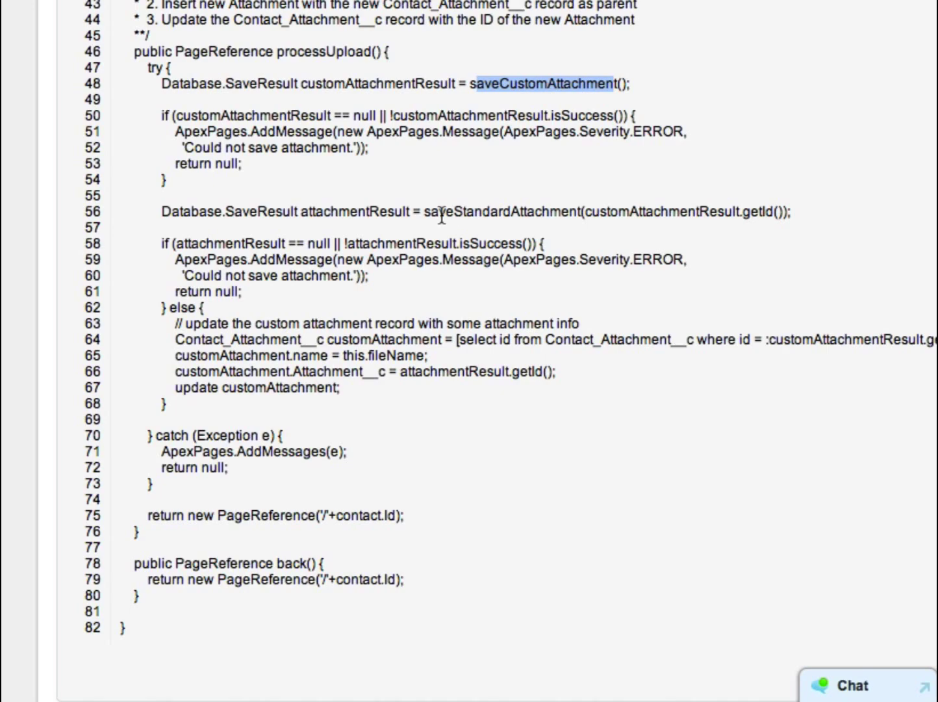
scroll(555, 214, down, 2)
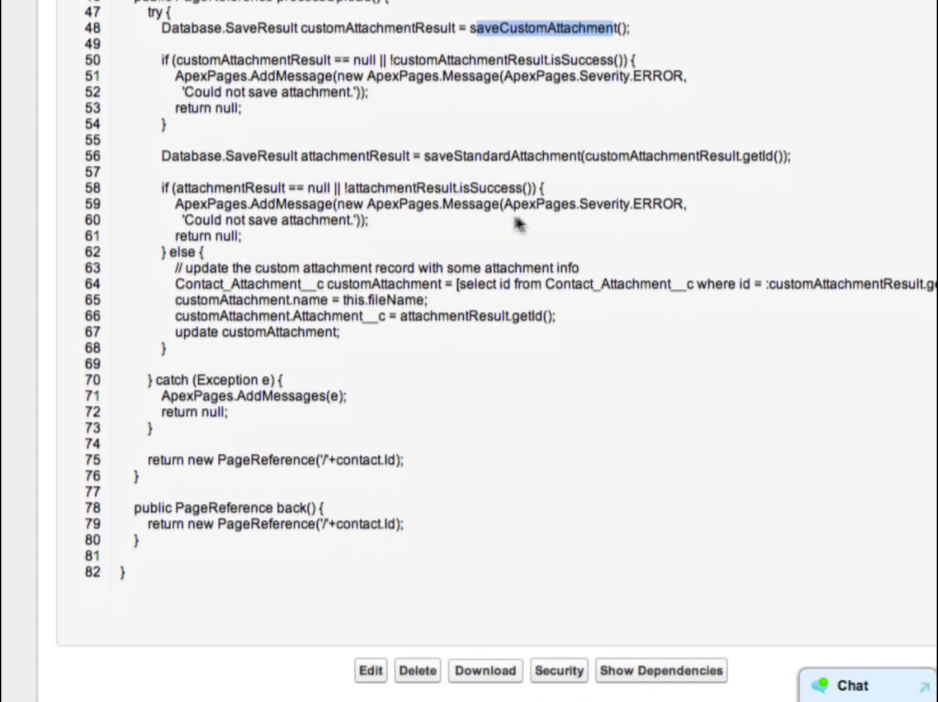
drag(456, 186, 508, 186)
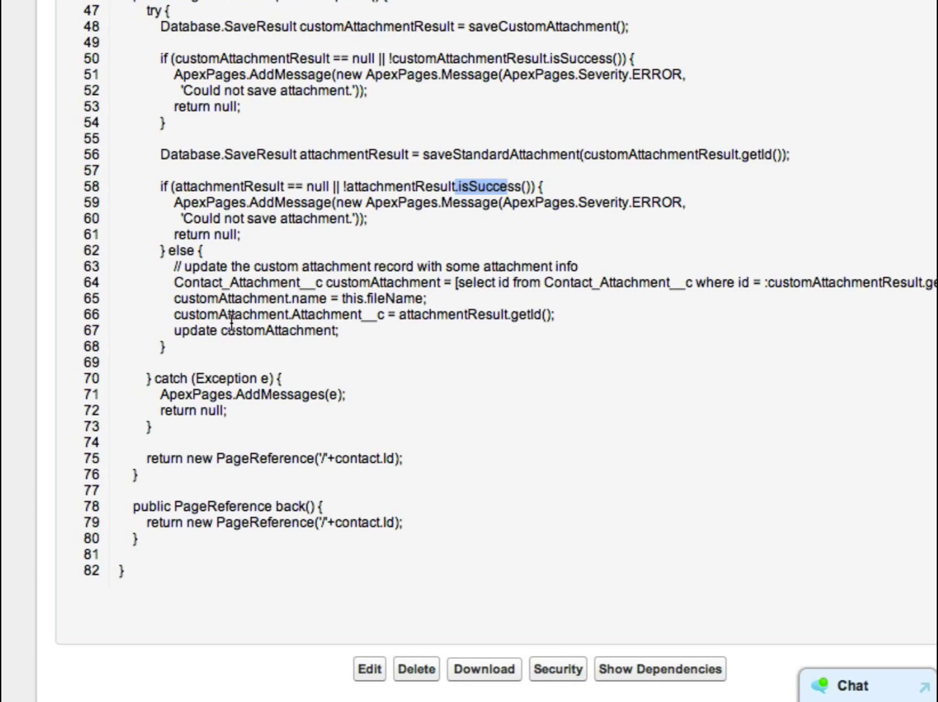
drag(157, 377, 245, 398)
click(199, 402)
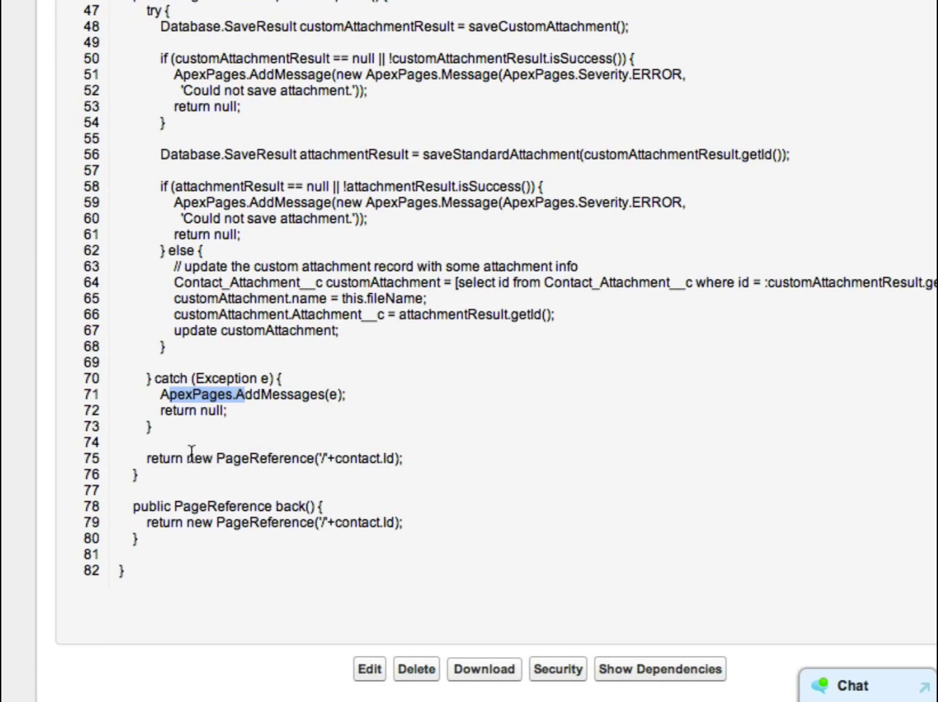
drag(183, 460, 395, 452)
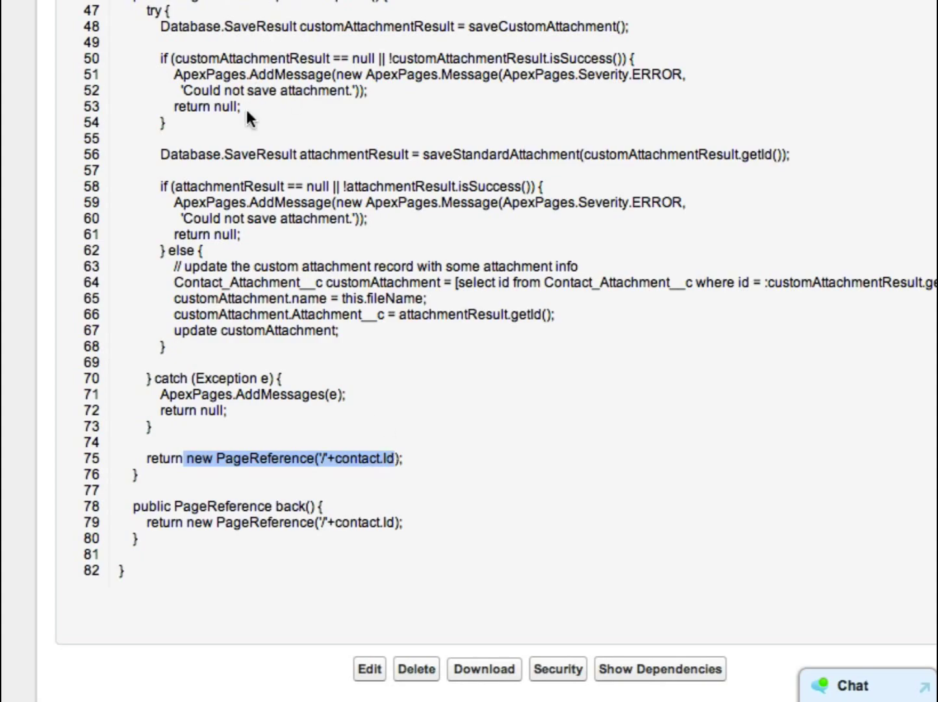
- Prefix line 18's obj.description__c = description; with // in UploadAttachmentController and quick-save
scroll(471, 231, up, 15)
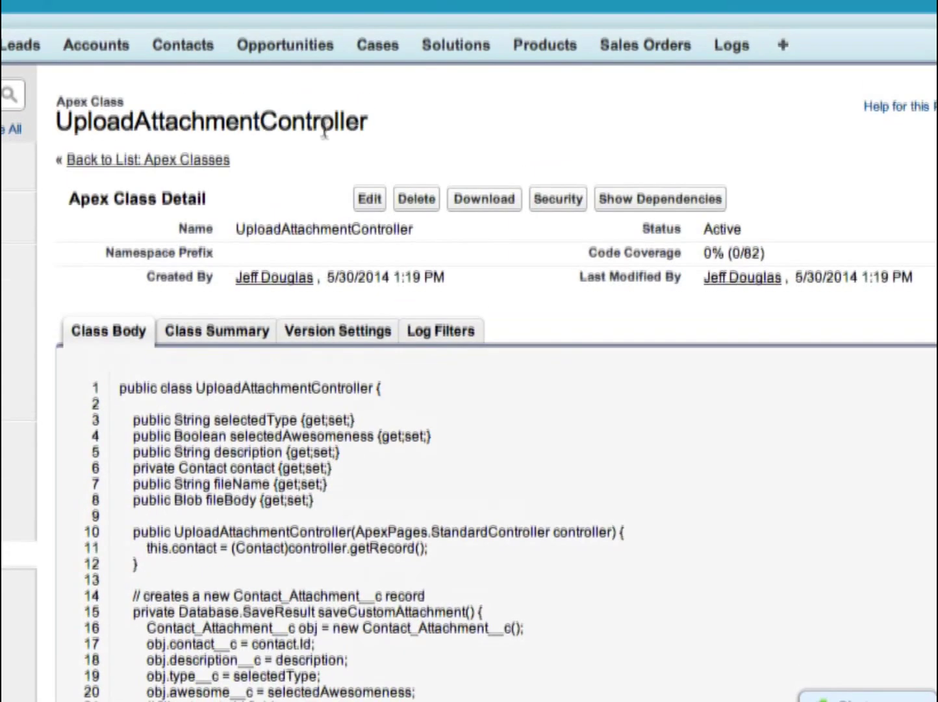
click(382, 184)
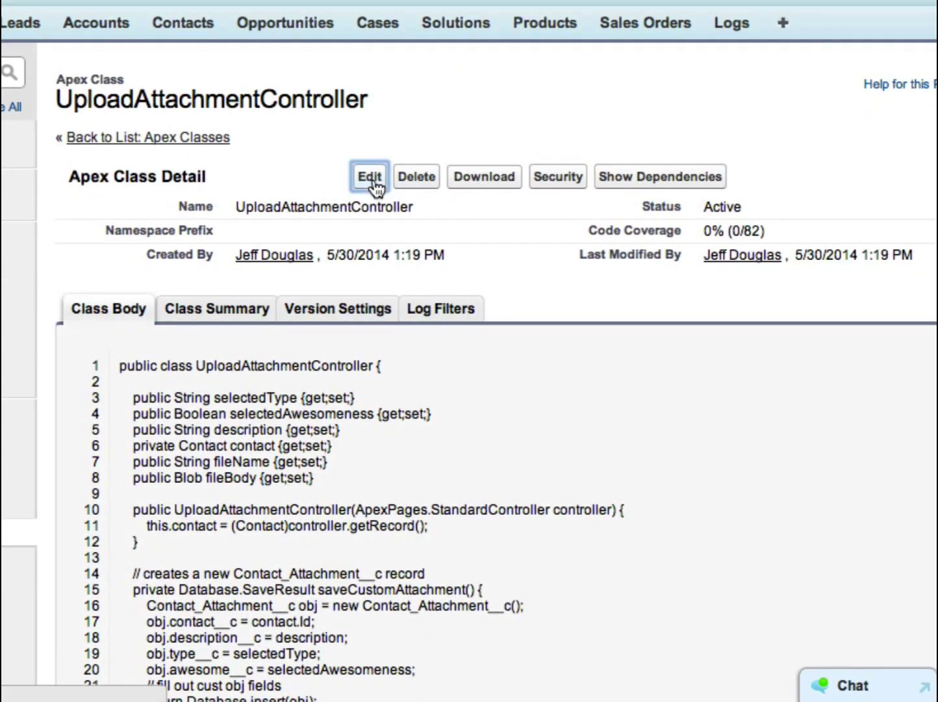
scroll(299, 318, down, 10)
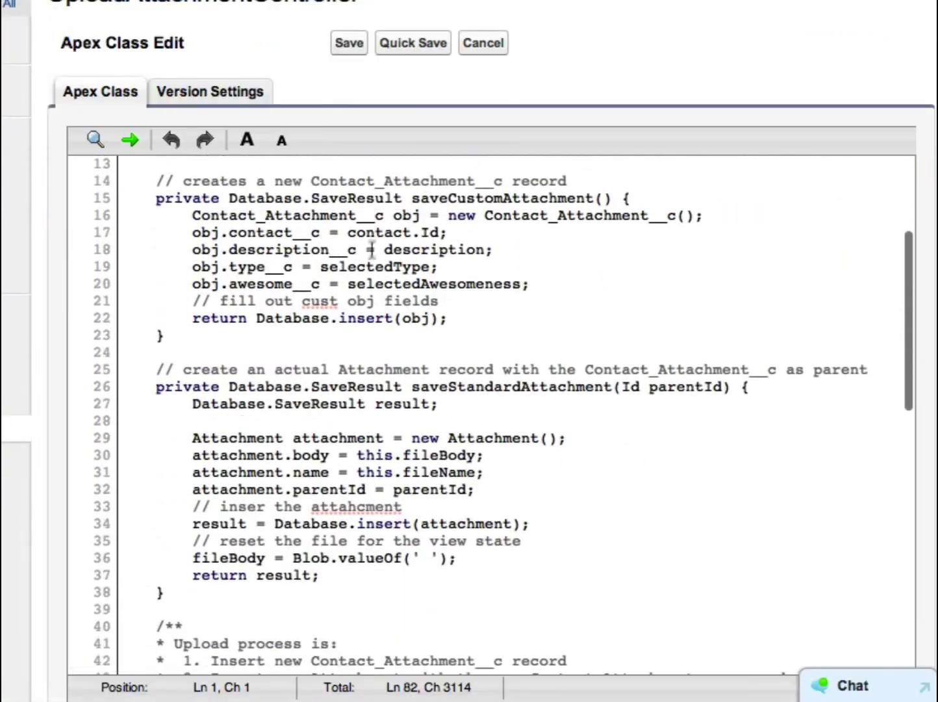
scroll(284, 370, up, 3)
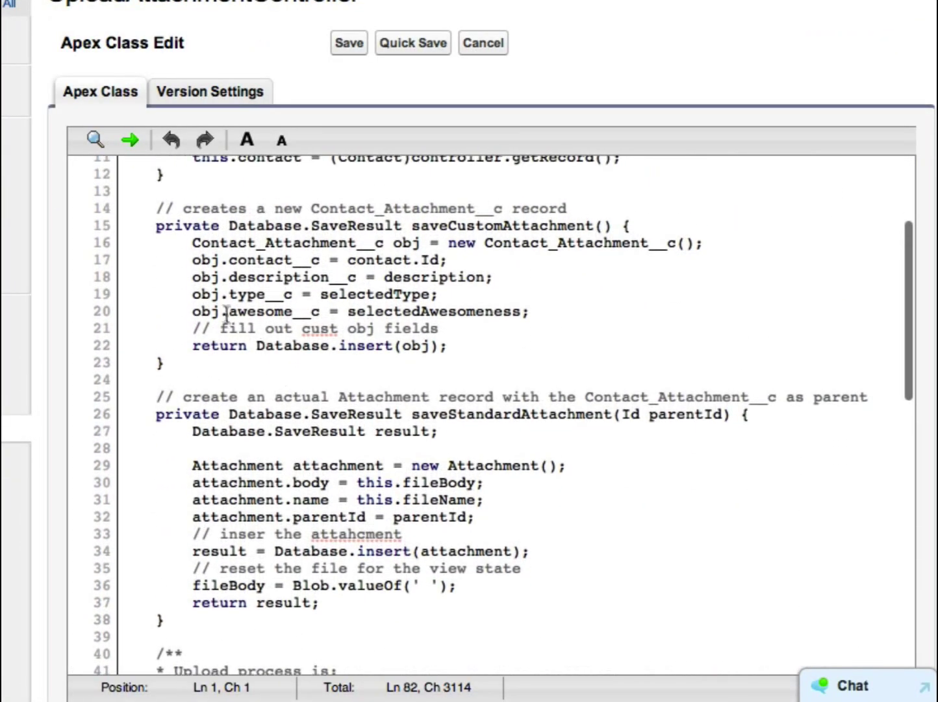
click(195, 278)
text(//)
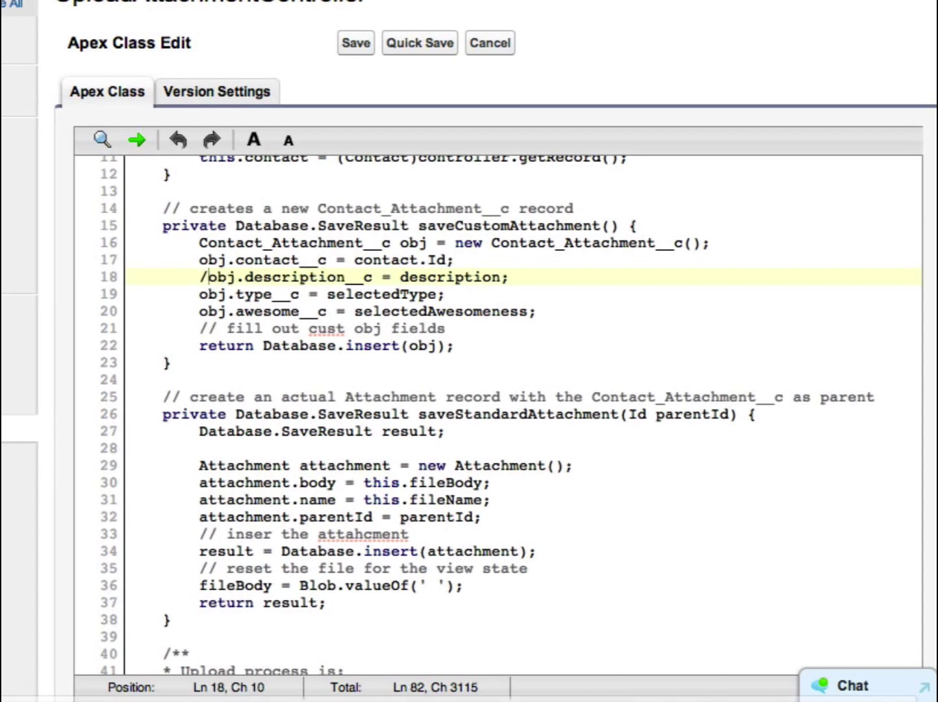
click(400, 49)
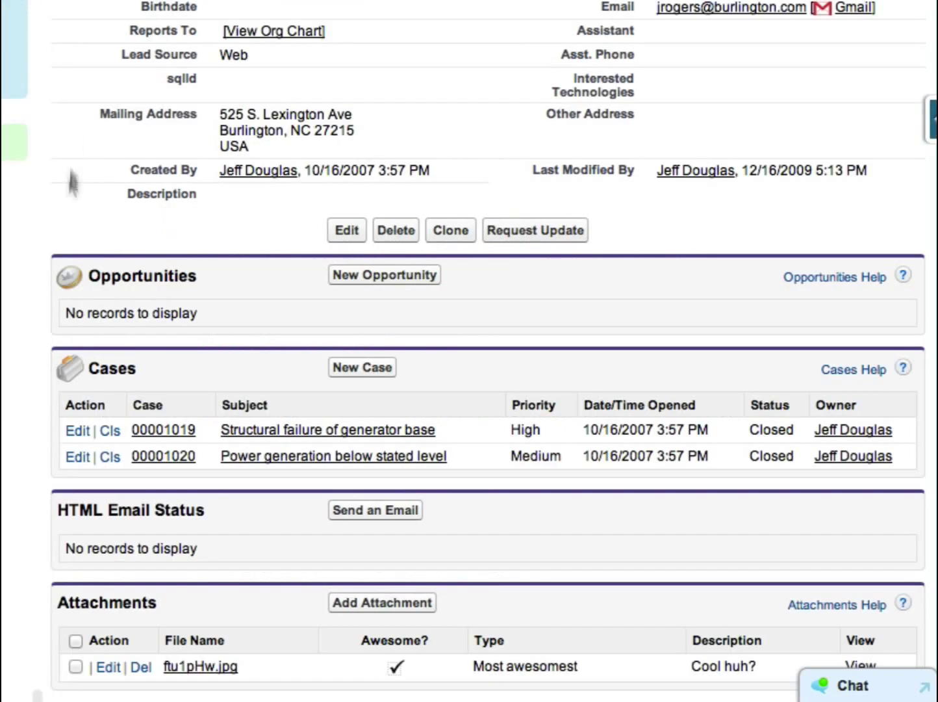
- From the contact's Add Attachment page, choose ftu1pHw.jpg with type Super awesome
click(358, 605)
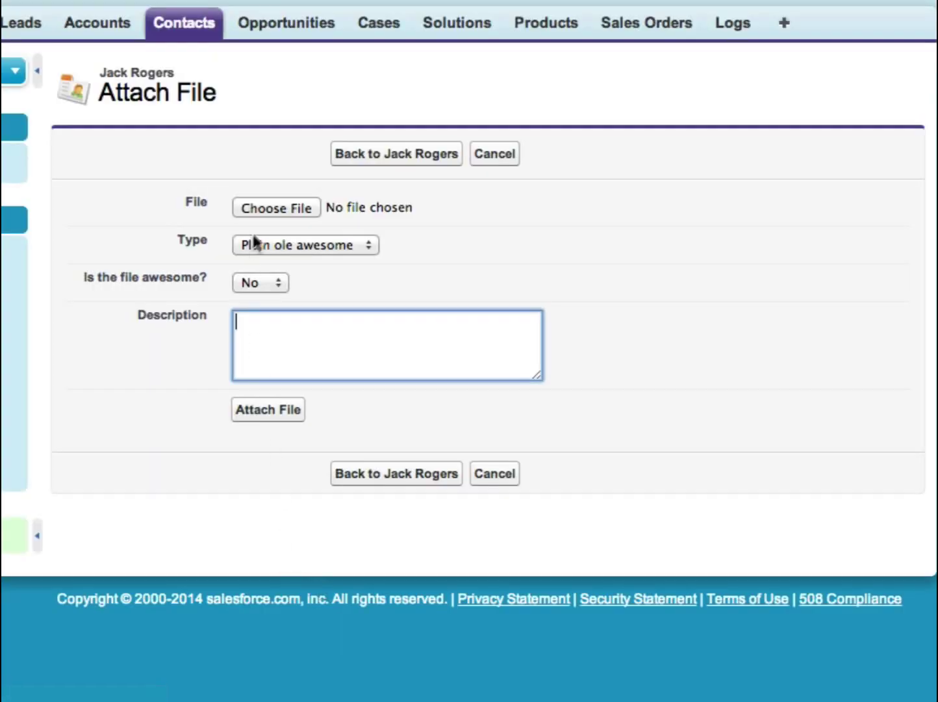
click(260, 207)
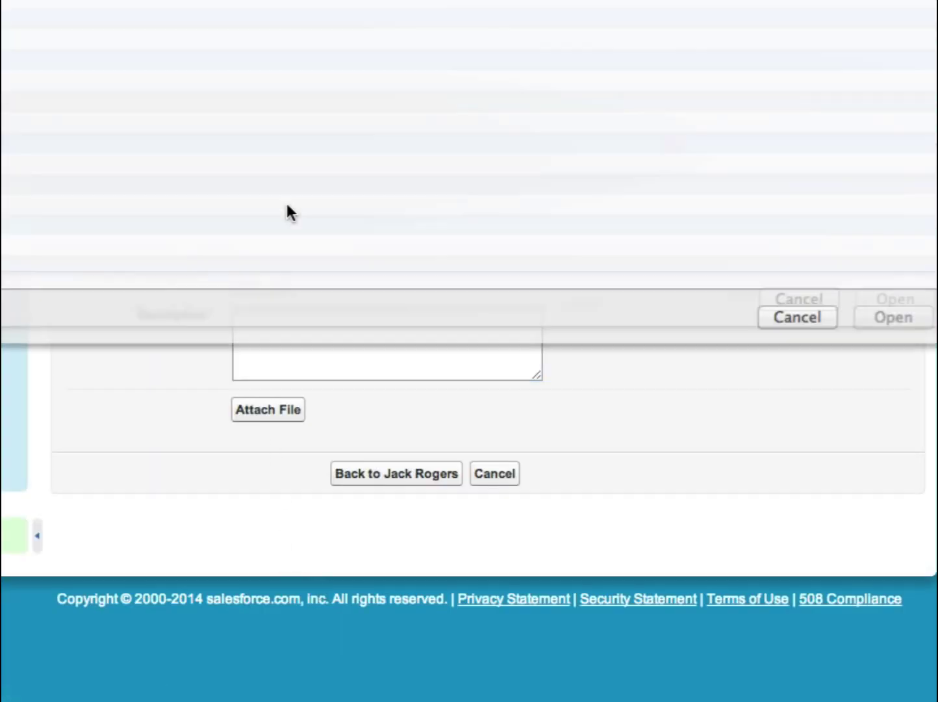
key(Escape)
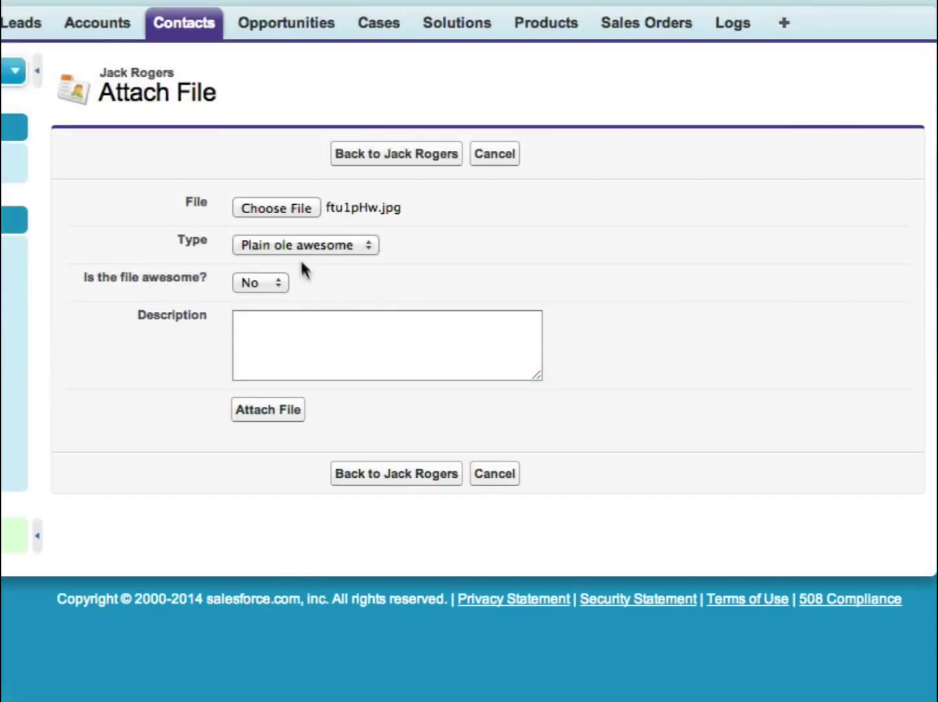
click(295, 248)
key(Down)
key(Return)
- Leave the description empty and submit the attachment, producing the missing Description error
click(264, 332)
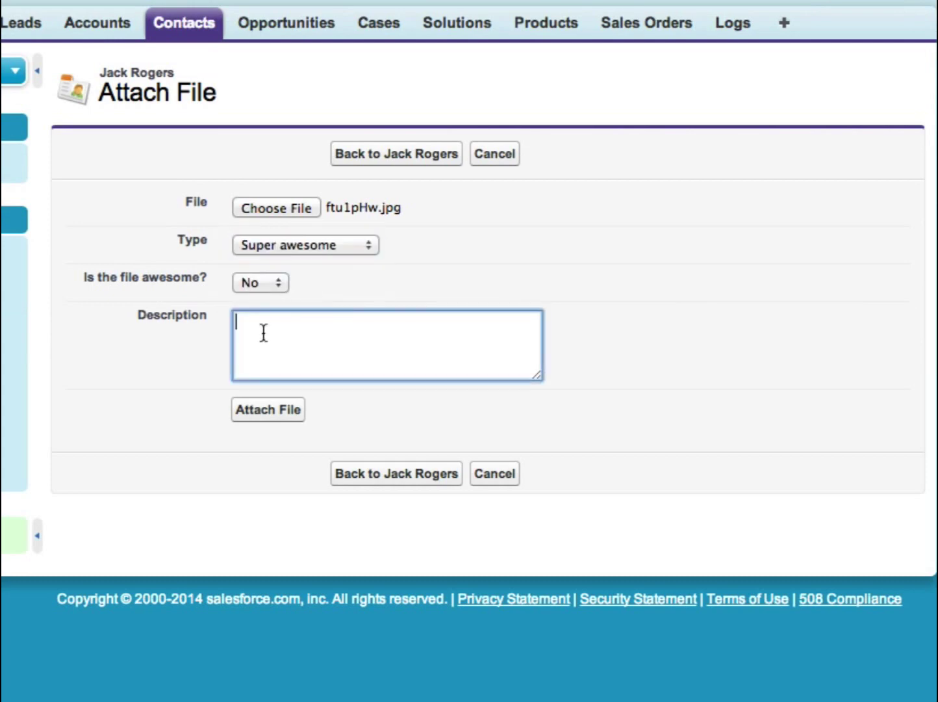
text(test)
key(BackSpace)
key(BackSpace)
key(BackSpace)
key(BackSpace)
click(266, 415)
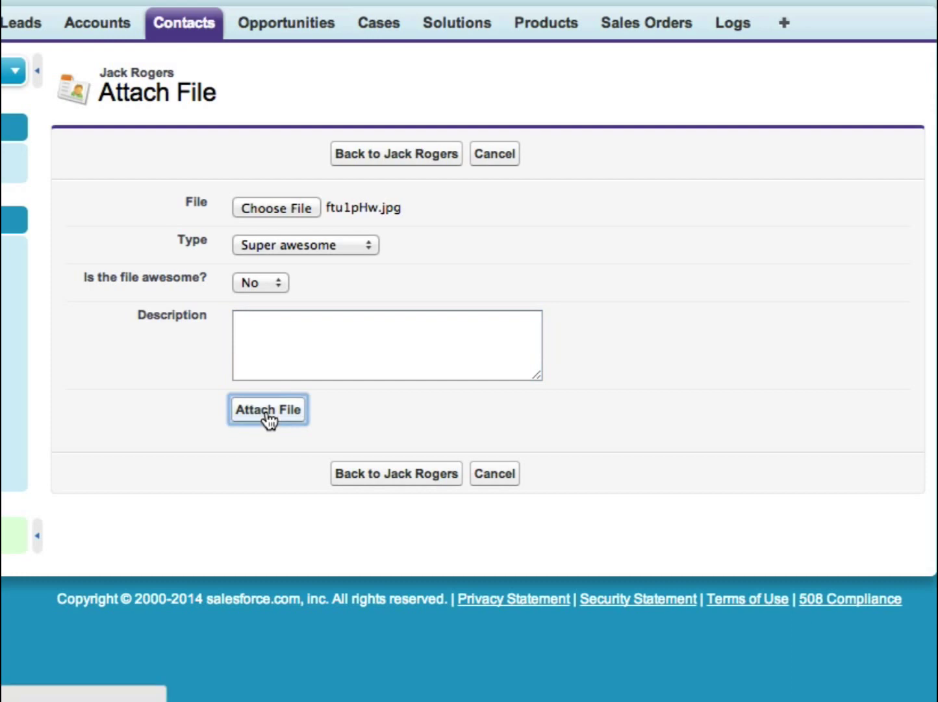